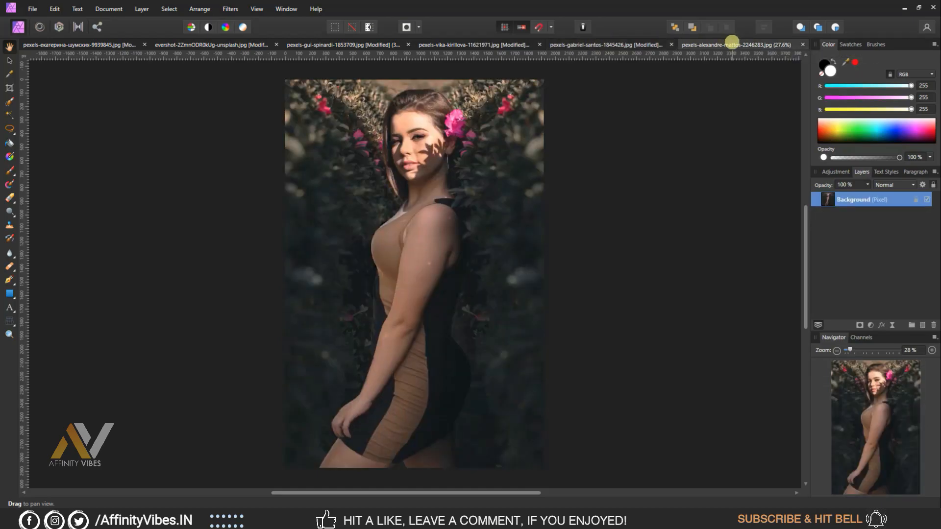
Step: Examine the graded portraits up close, going through the open documents from the last one to the first
{"action": "key", "text": "ctrl+plus"}
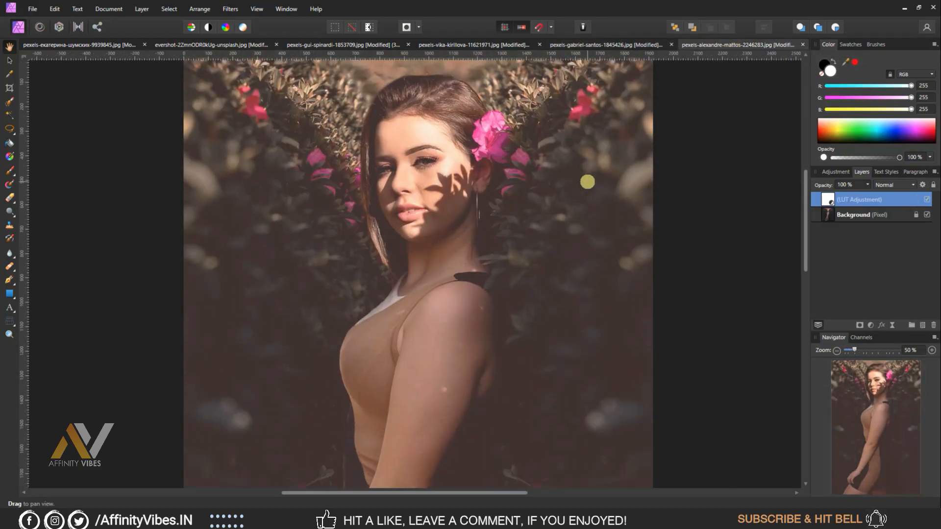
{"action": "left_click", "coordinate": [600, 45]}
{"action": "key", "text": "ctrl+plus"}
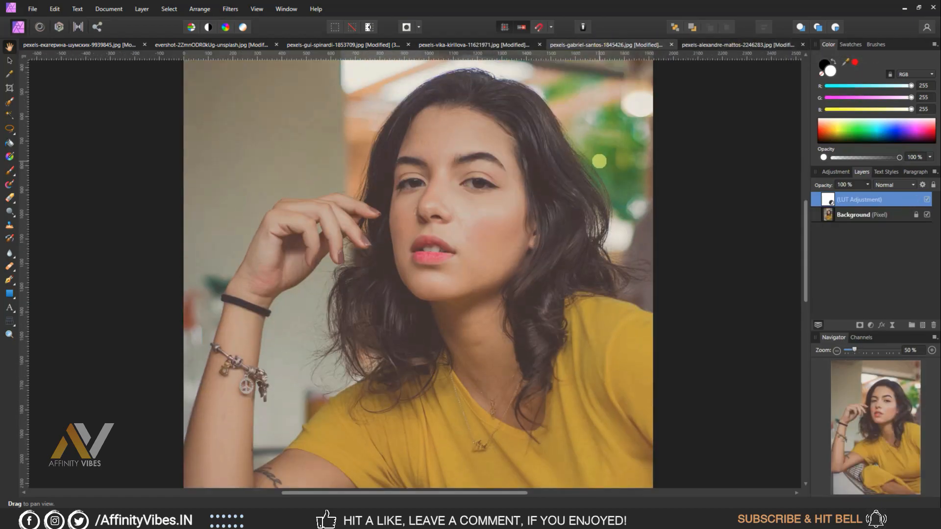
{"action": "left_click", "coordinate": [478, 44]}
{"action": "left_click", "coordinate": [357, 45]}
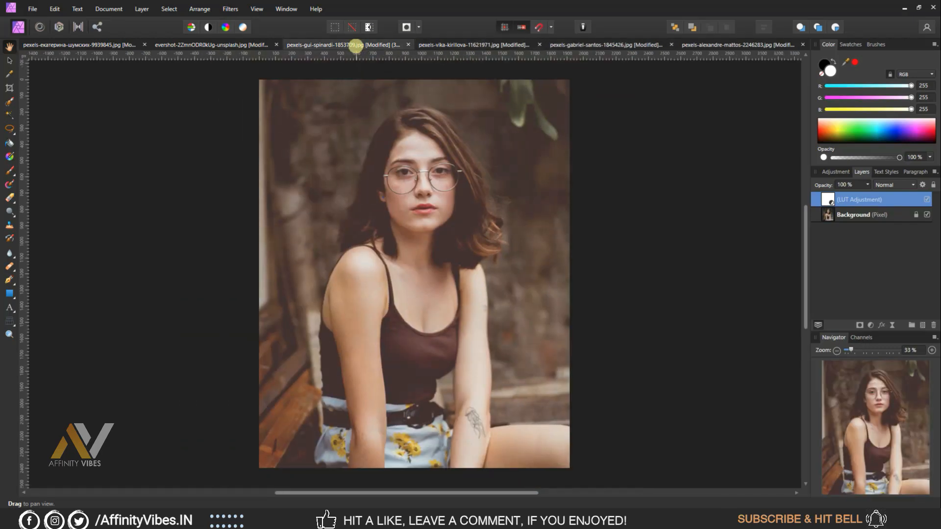
{"action": "key", "text": "ctrl+plus"}
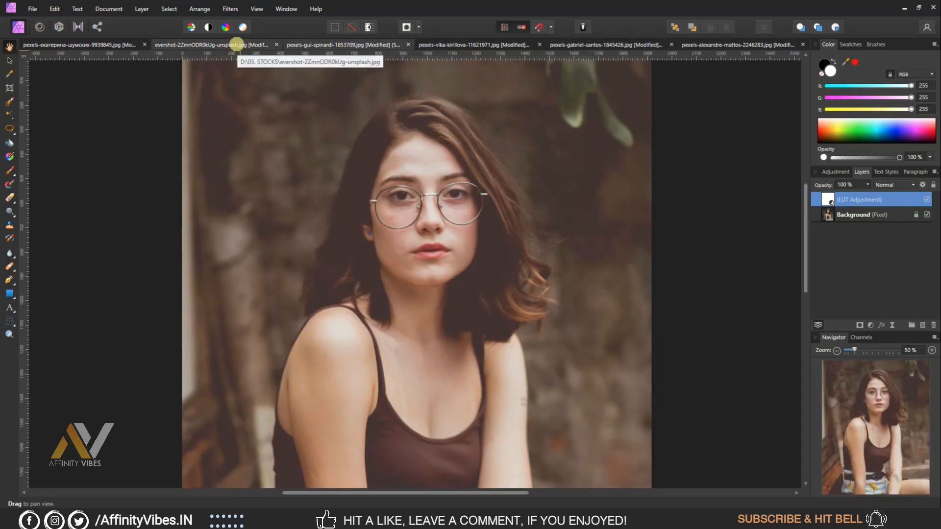
{"action": "left_click", "coordinate": [238, 43]}
{"action": "key", "text": "ctrl+plus"}
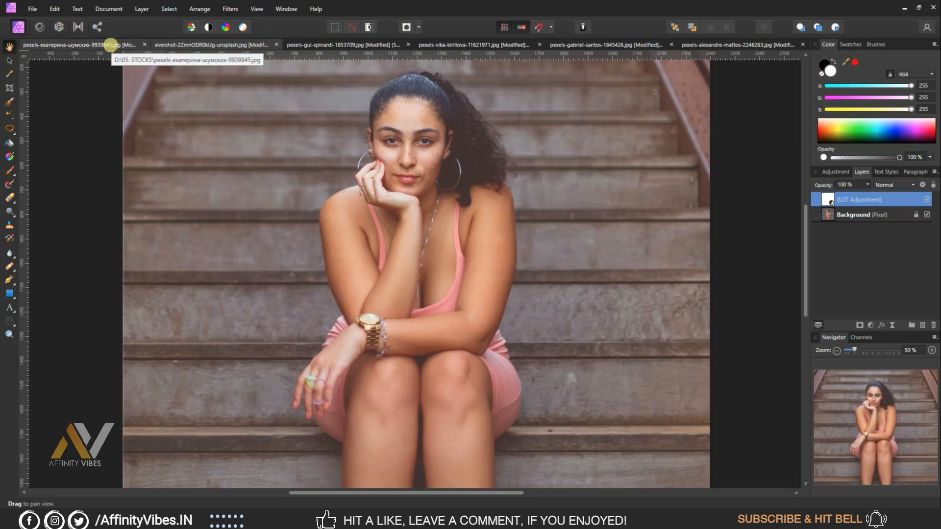
{"action": "left_click", "coordinate": [110, 43]}
{"action": "key", "text": "ctrl+plus"}
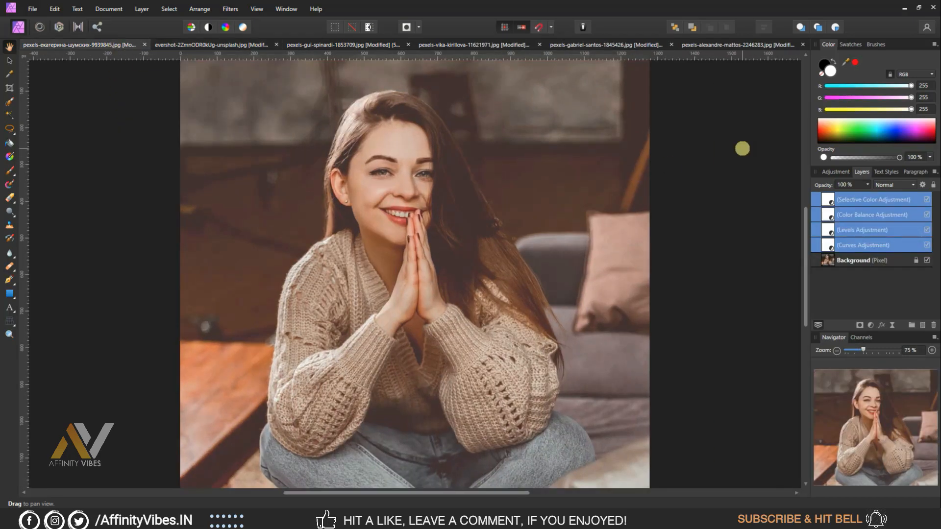
Step: Compare the yellow-shirt and black-blazer portraits with and without their LUT adjustment, after viewing the whole flower portrait
{"action": "left_click", "coordinate": [723, 45]}
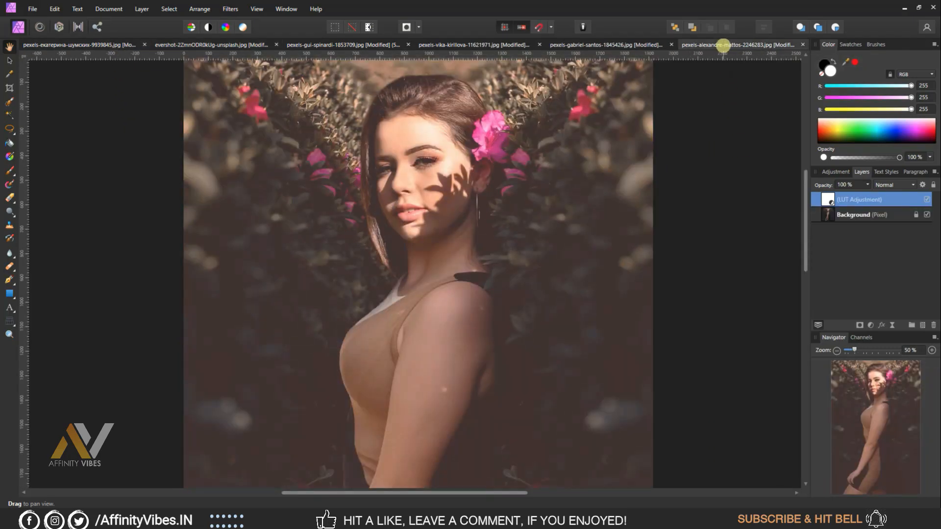
{"action": "key", "text": "ctrl+minus"}
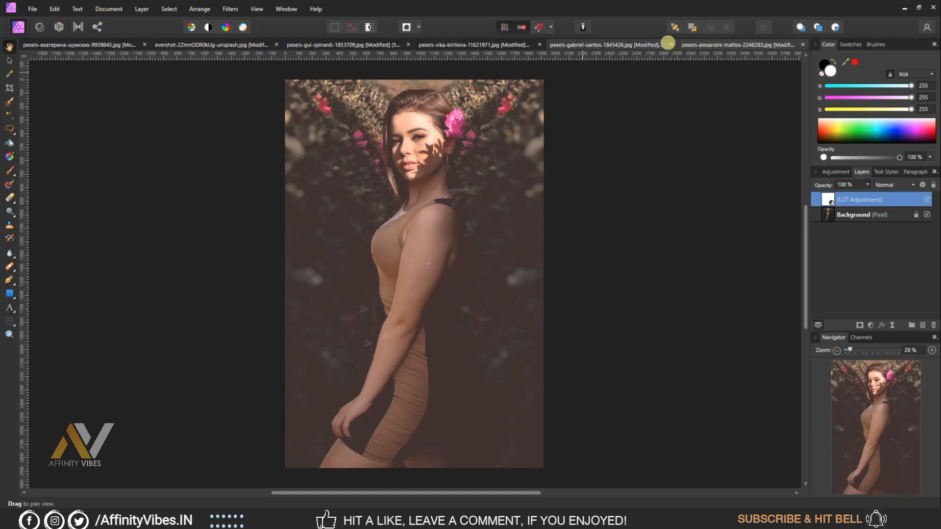
{"action": "left_click", "coordinate": [645, 44]}
{"action": "left_click", "coordinate": [927, 199]}
{"action": "left_click", "coordinate": [927, 199]}
{"action": "left_click", "coordinate": [486, 45]}
{"action": "left_click", "coordinate": [927, 199]}
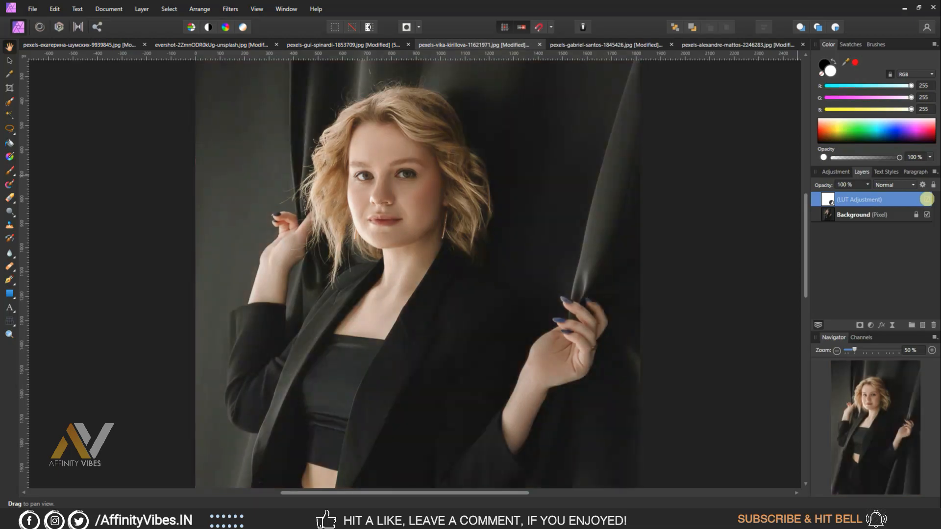
{"action": "key", "text": "ctrl+0"}
{"action": "left_click", "coordinate": [927, 199]}
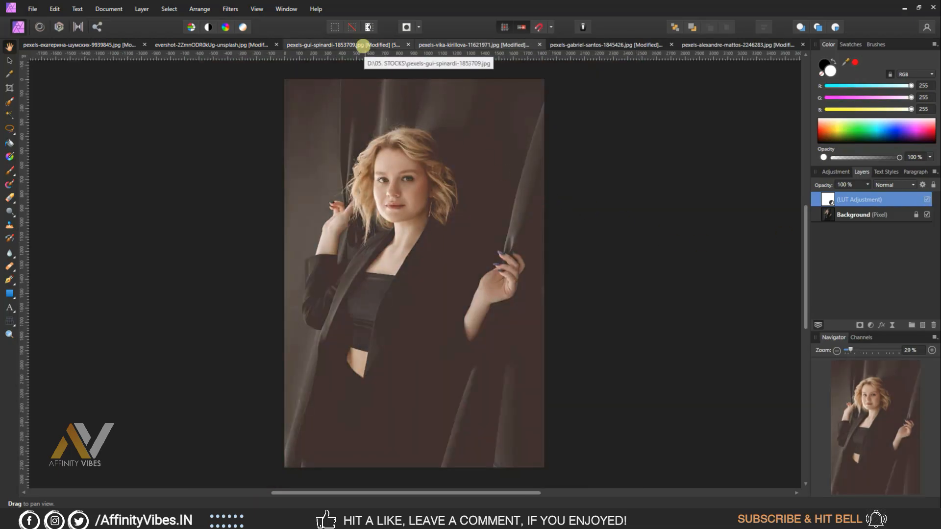
Step: Compare the glasses and sweater portraits with and without their LUT adjustment, viewing the staircase portrait in between
{"action": "left_click", "coordinate": [362, 44]}
{"action": "key", "text": "ctrl+0"}
{"action": "left_click", "coordinate": [927, 200]}
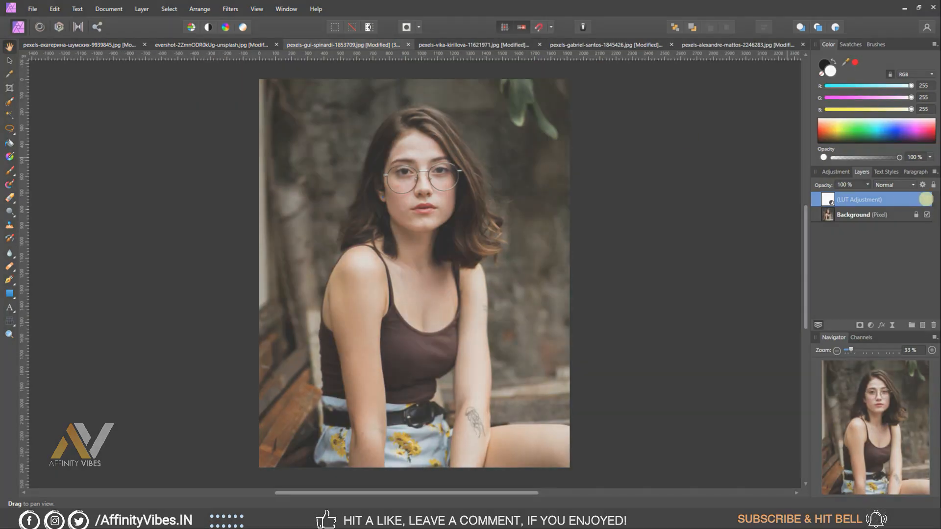
{"action": "left_click", "coordinate": [927, 200]}
{"action": "left_click", "coordinate": [234, 44]}
{"action": "left_click", "coordinate": [116, 46]}
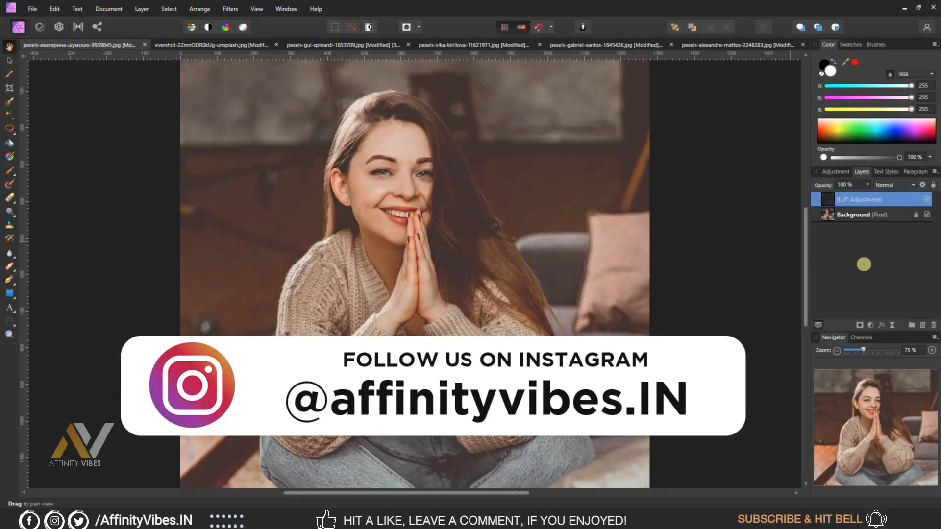
{"action": "left_click", "coordinate": [927, 199]}
{"action": "left_click", "coordinate": [927, 199]}
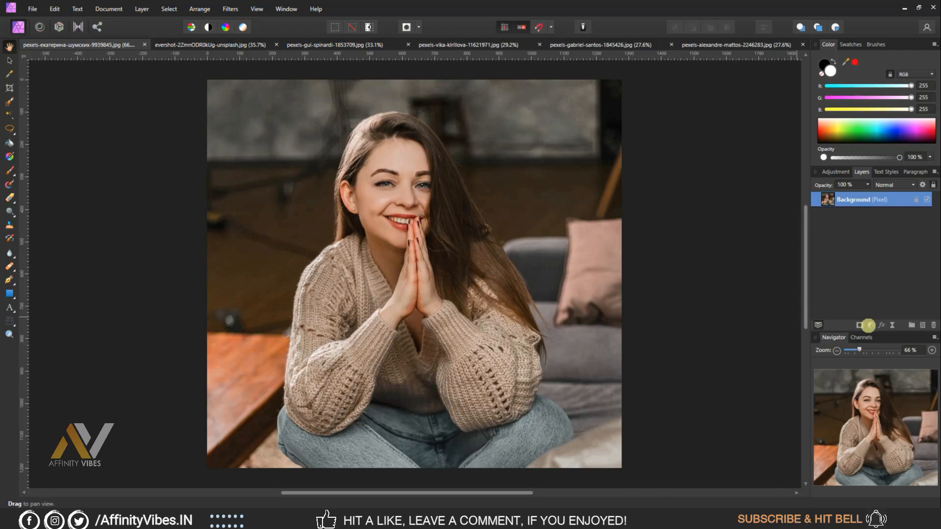
Step: Add a Curves adjustment to the sweater portrait and move the Master curve's black point to about X 0.119, Y 0.134
{"action": "left_click", "coordinate": [871, 325]}
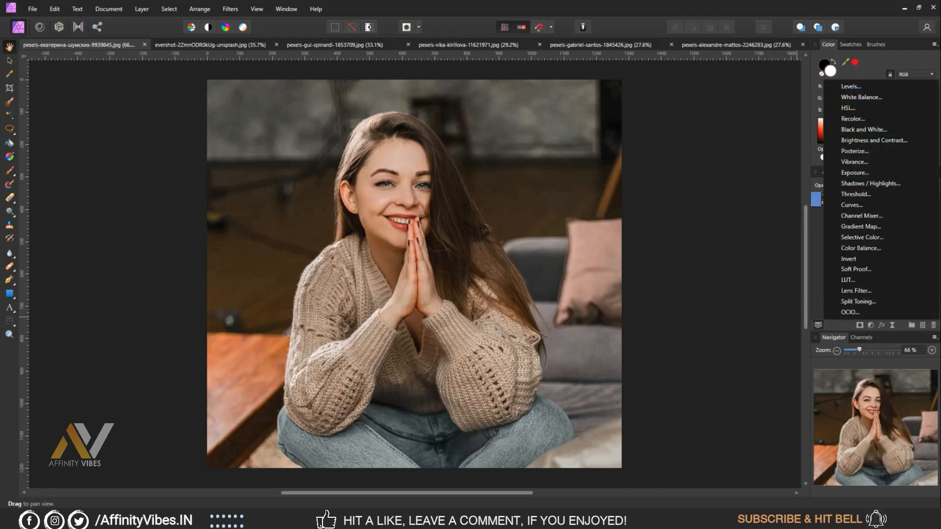
{"action": "left_click", "coordinate": [853, 204]}
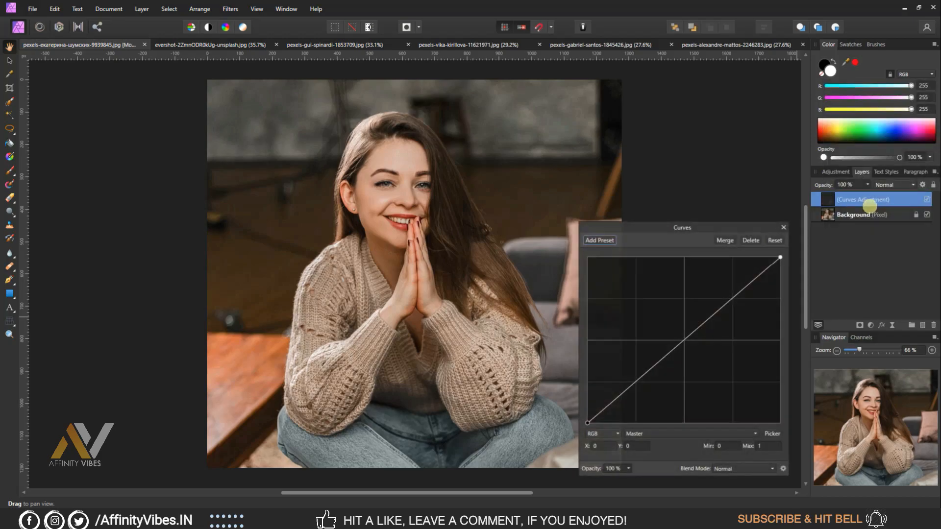
{"action": "left_click_drag", "start_coordinate": [706, 227], "coordinate": [661, 83]}
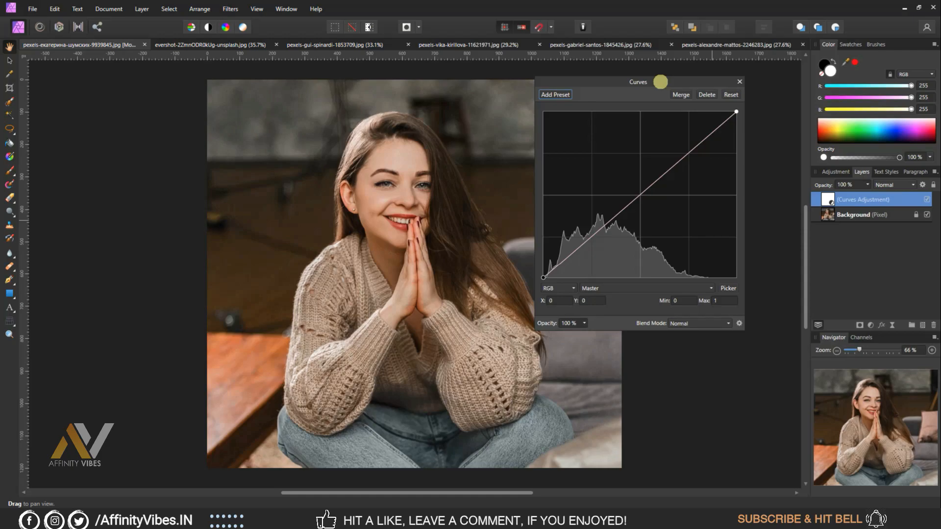
{"action": "left_click", "coordinate": [614, 287]}
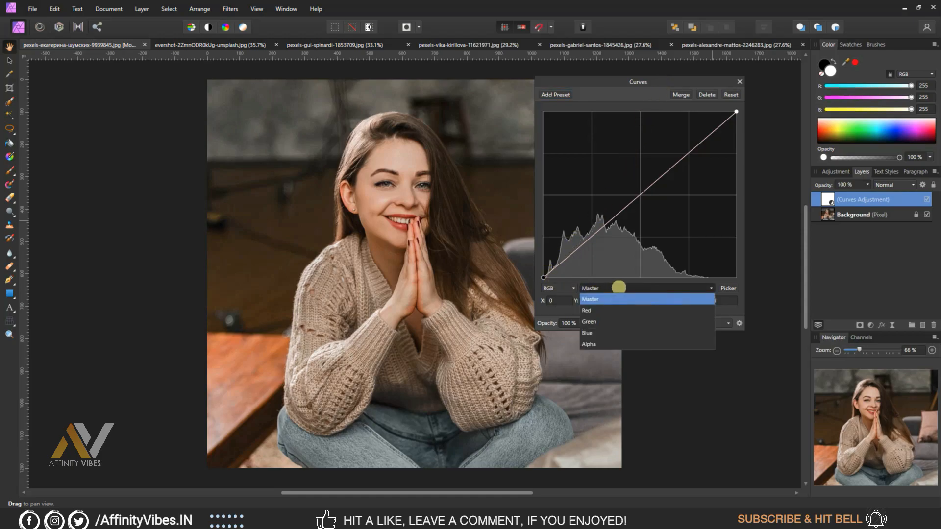
{"action": "left_click", "coordinate": [668, 297]}
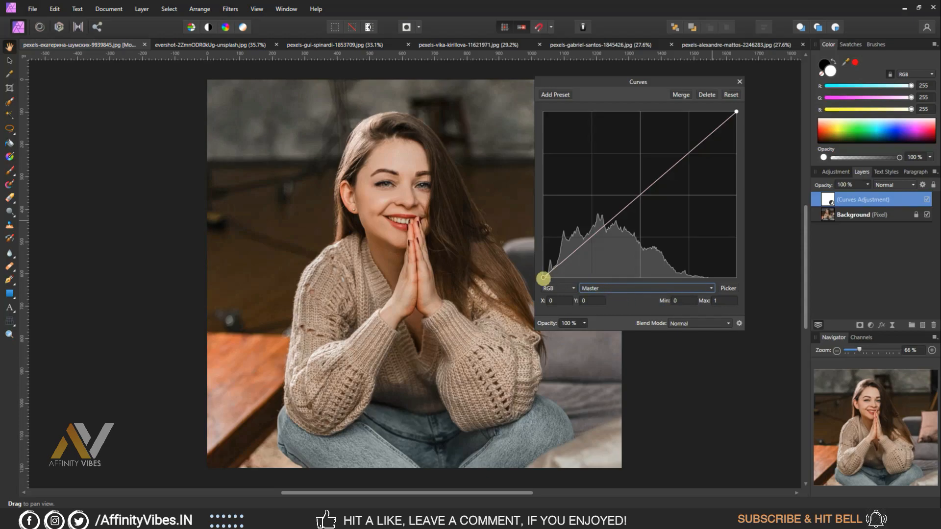
{"action": "left_click", "coordinate": [542, 278]}
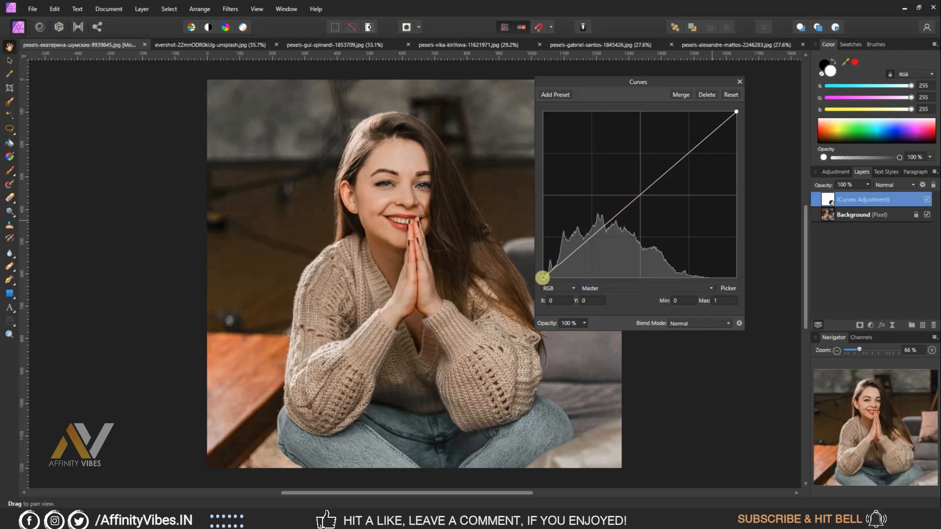
{"action": "left_click_drag", "start_coordinate": [542, 278], "coordinate": [566, 256]}
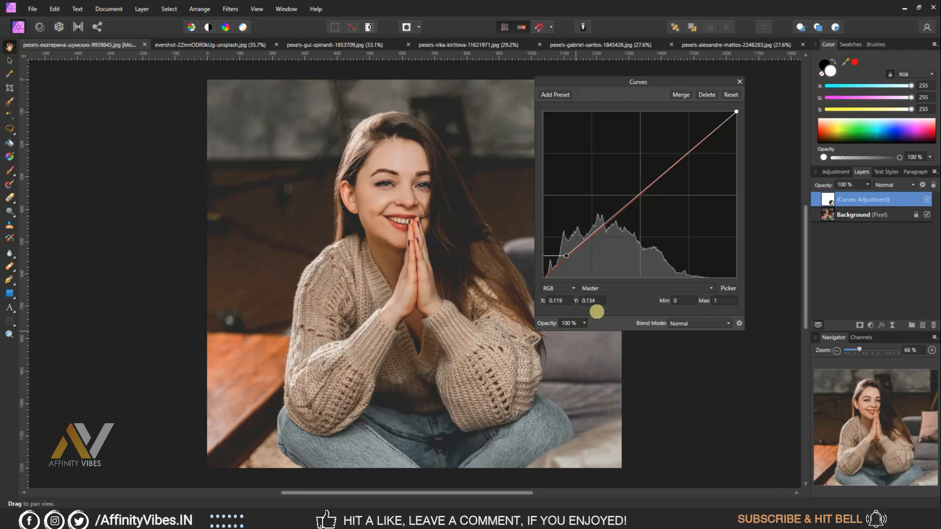
Step: Move the Red curve's black point to about X 0.127, Y 0.122 and compare the image with and without the Curves adjustment
{"action": "left_click", "coordinate": [628, 289]}
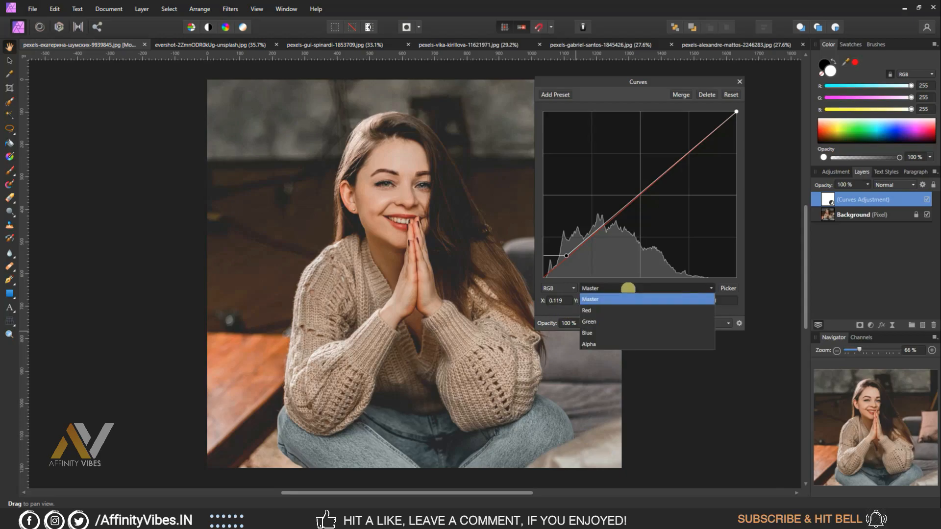
{"action": "left_click", "coordinate": [596, 311]}
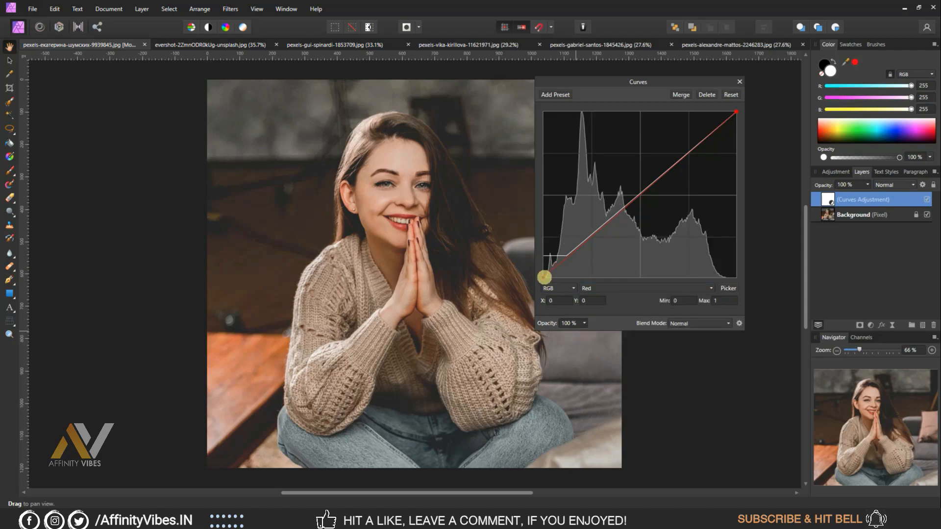
{"action": "left_click_drag", "start_coordinate": [544, 278], "coordinate": [567, 257]}
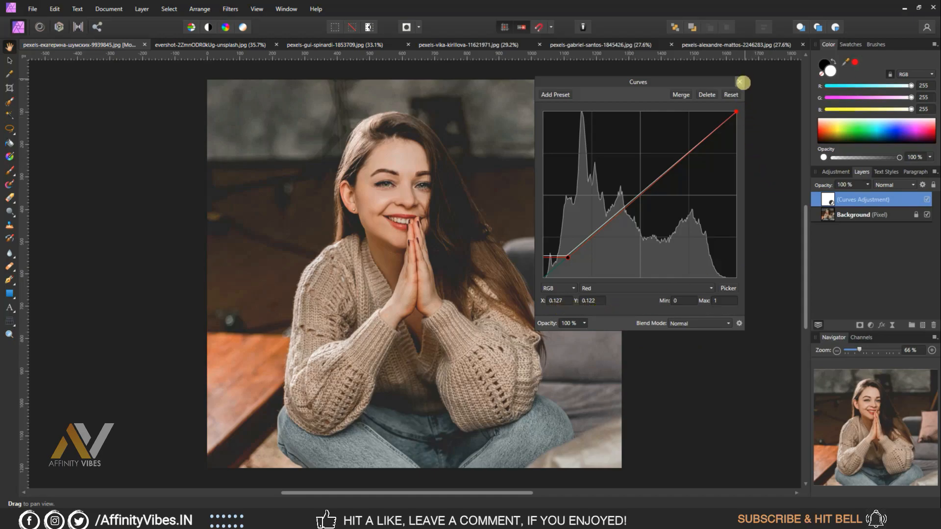
{"action": "left_click", "coordinate": [742, 83]}
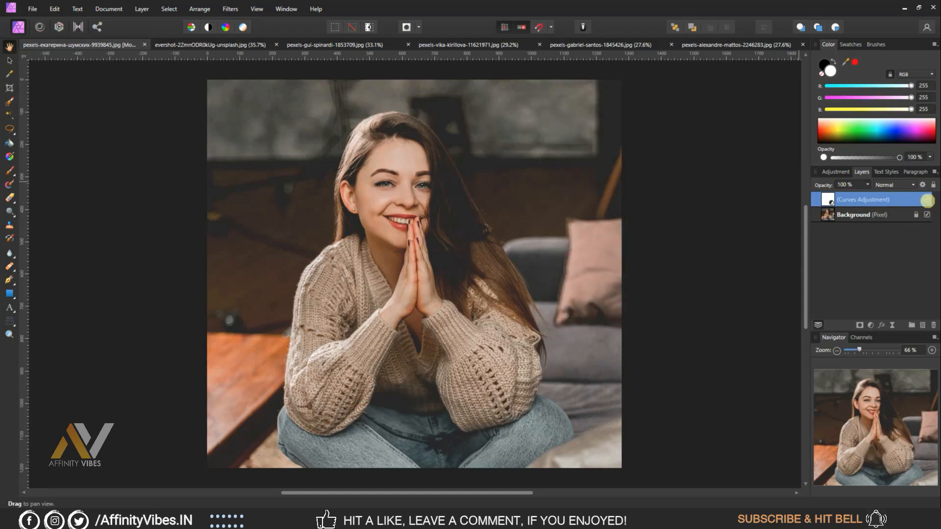
{"action": "left_click", "coordinate": [927, 199]}
{"action": "left_click", "coordinate": [926, 199]}
{"action": "left_click", "coordinate": [927, 199]}
{"action": "left_click", "coordinate": [927, 199]}
Step: Add a Levels adjustment with the Output Black Level at 10% and compare the image with and without it
{"action": "left_click", "coordinate": [869, 325]}
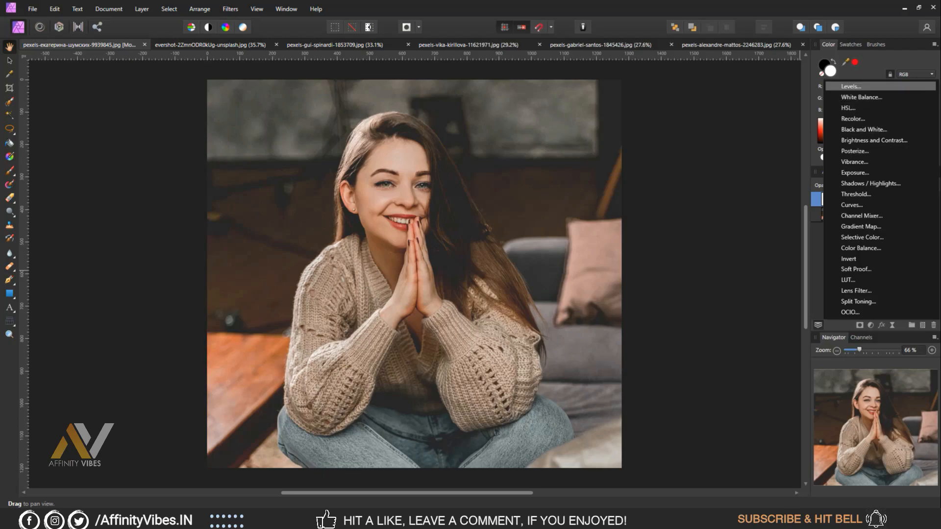
{"action": "left_click", "coordinate": [851, 86]}
{"action": "left_click_drag", "start_coordinate": [656, 101], "coordinate": [651, 90]}
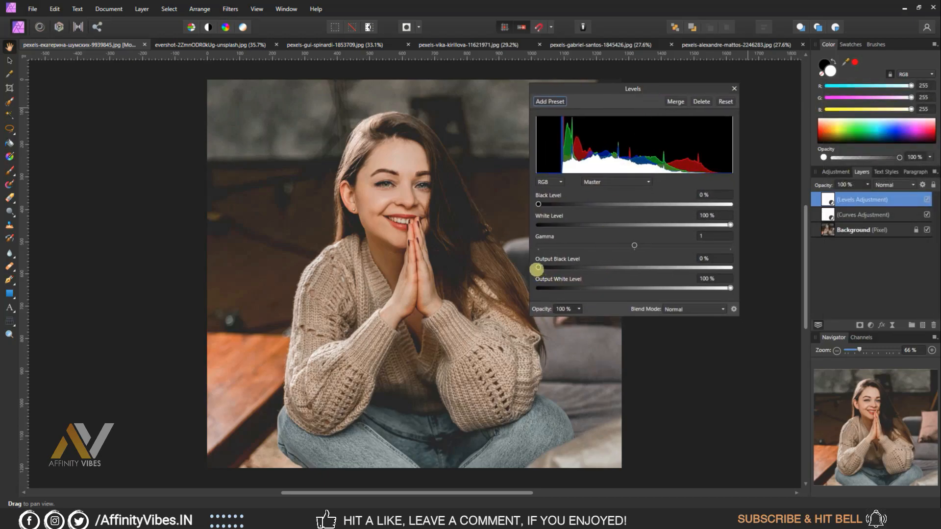
{"action": "left_click_drag", "start_coordinate": [540, 268], "coordinate": [558, 267]}
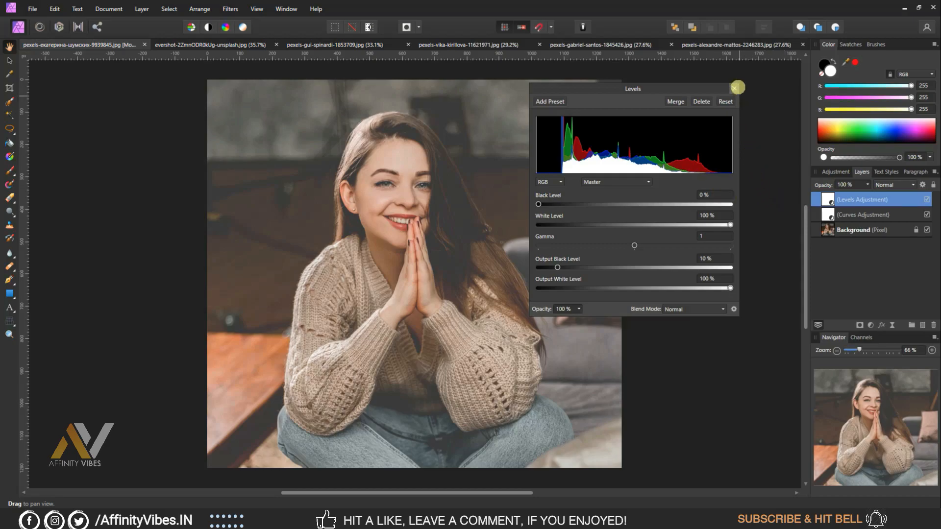
{"action": "left_click", "coordinate": [735, 88]}
{"action": "left_click", "coordinate": [926, 199]}
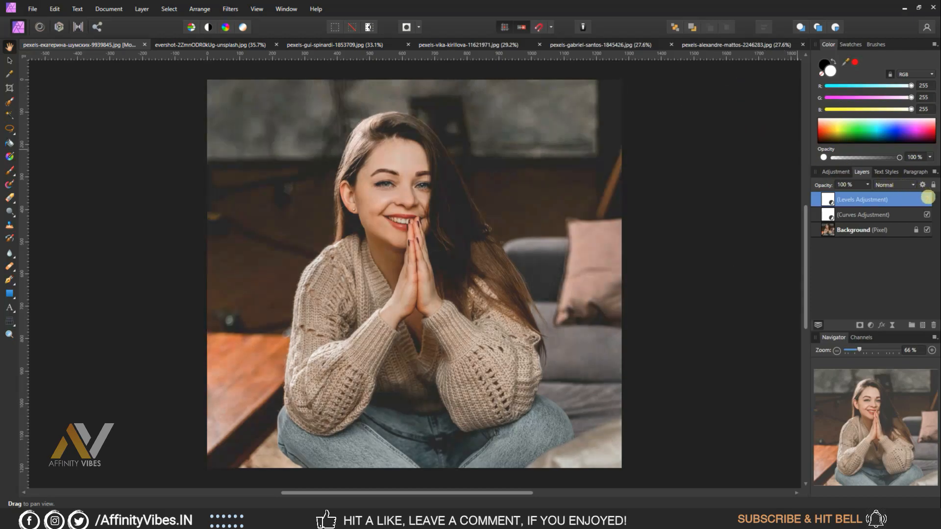
{"action": "left_click", "coordinate": [927, 199]}
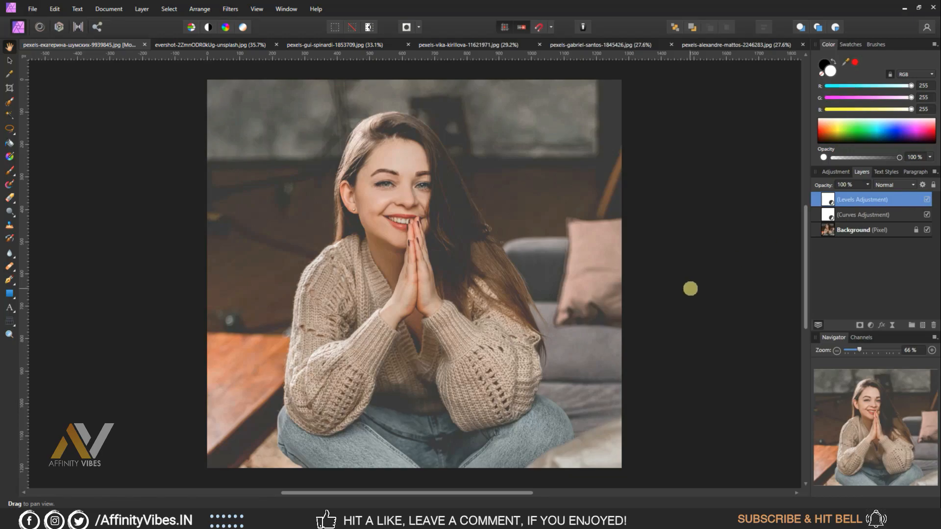
Step: Add a Color Balance adjustment and set Cyan / Red to 20% for the Shadows
{"action": "left_click", "coordinate": [872, 324]}
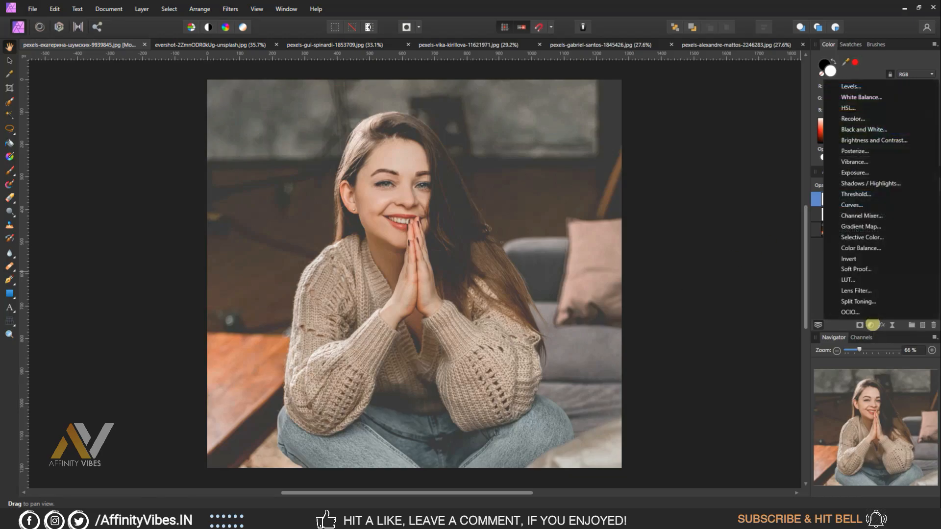
{"action": "left_click", "coordinate": [874, 248]}
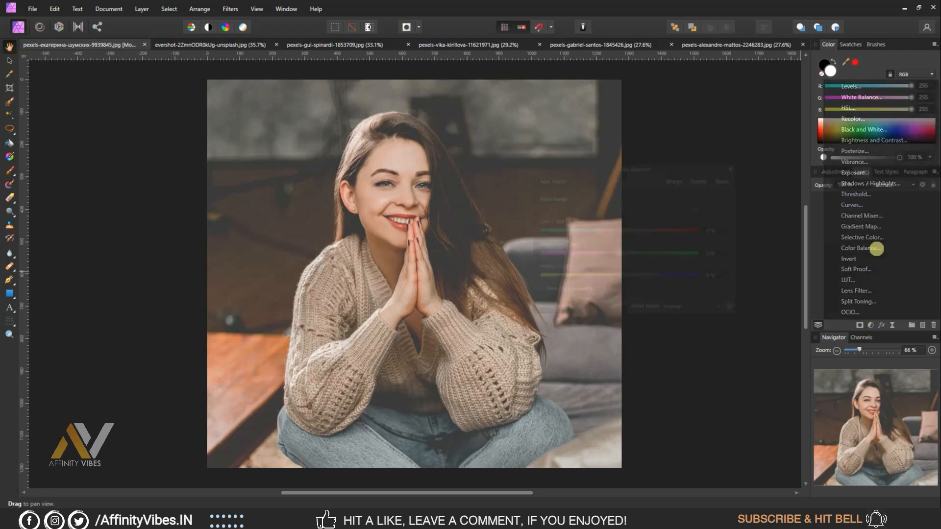
{"action": "left_click_drag", "start_coordinate": [644, 164], "coordinate": [600, 82]}
{"action": "left_click", "coordinate": [576, 124]}
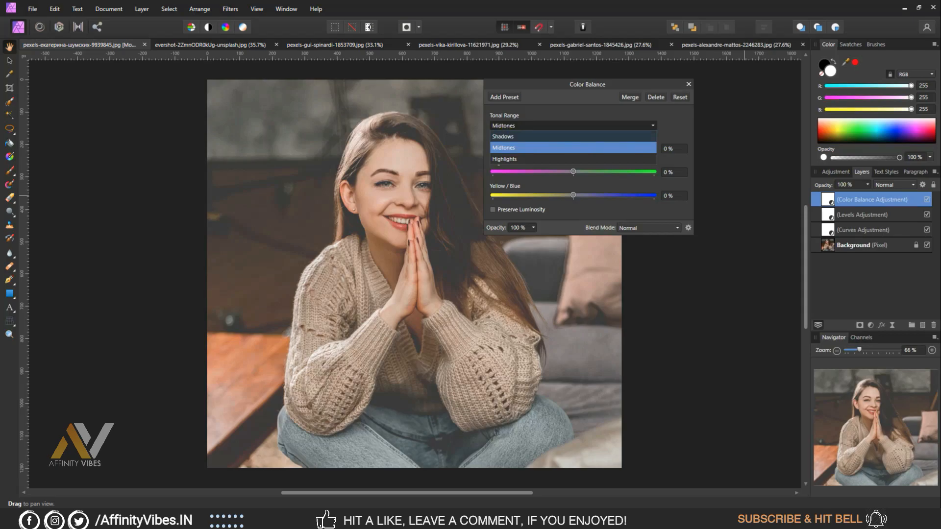
{"action": "left_click", "coordinate": [503, 136]}
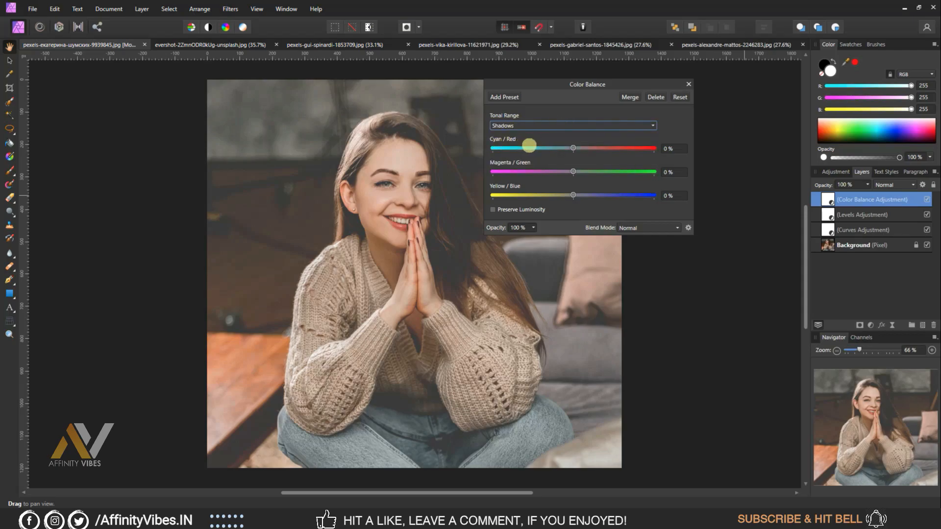
{"action": "left_click_drag", "start_coordinate": [572, 148], "coordinate": [586, 149]}
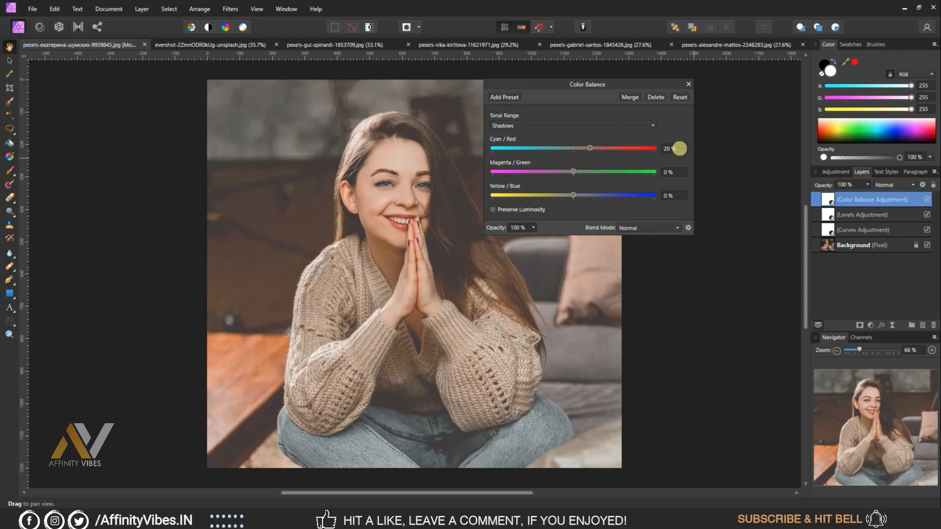
Step: Set Cyan / Red to -20% for the Highlights in the Color Balance adjustment
{"action": "left_click", "coordinate": [559, 125]}
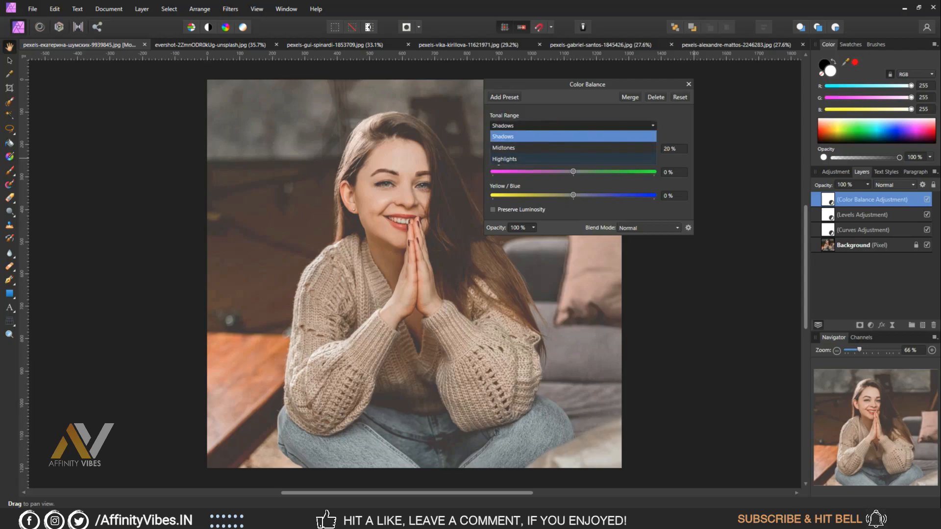
{"action": "left_click", "coordinate": [525, 158]}
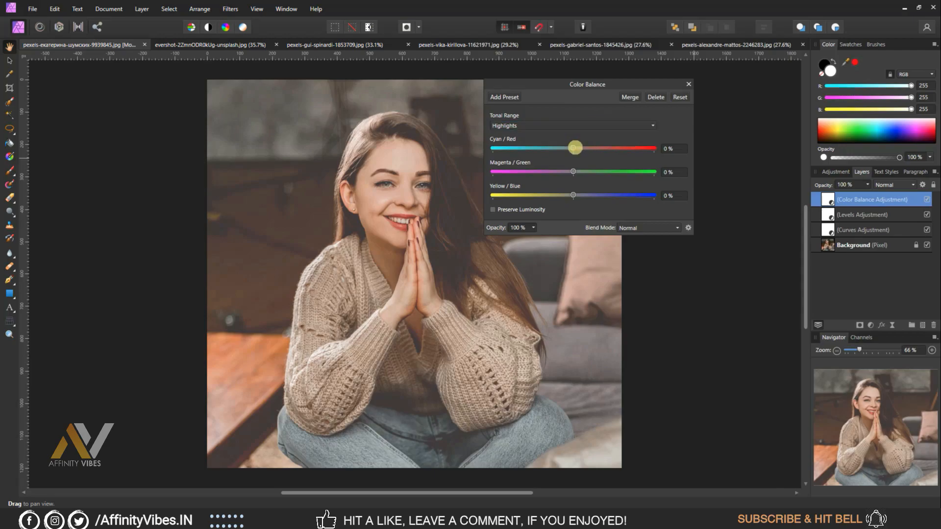
{"action": "left_click_drag", "start_coordinate": [575, 147], "coordinate": [560, 147]}
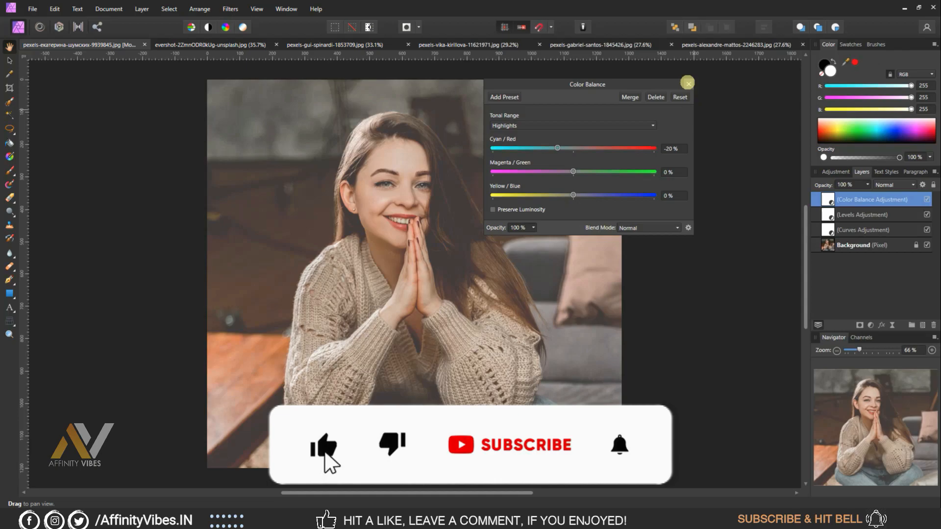
{"action": "left_click", "coordinate": [688, 84]}
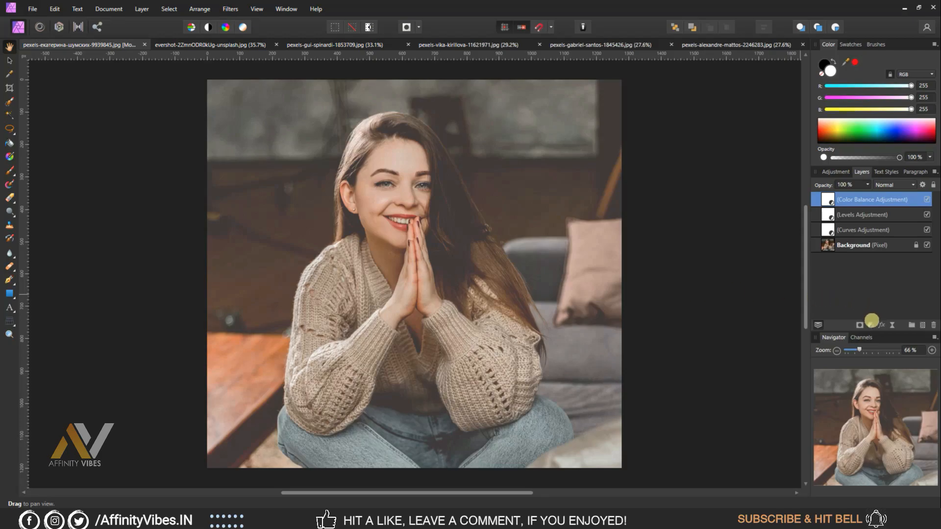
Step: Add a Selective Color adjustment and set the Neutrals to Cyan -10% and Black 10%
{"action": "left_click", "coordinate": [870, 325]}
{"action": "left_click", "coordinate": [862, 237]}
{"action": "left_click_drag", "start_coordinate": [611, 73], "coordinate": [624, 102]}
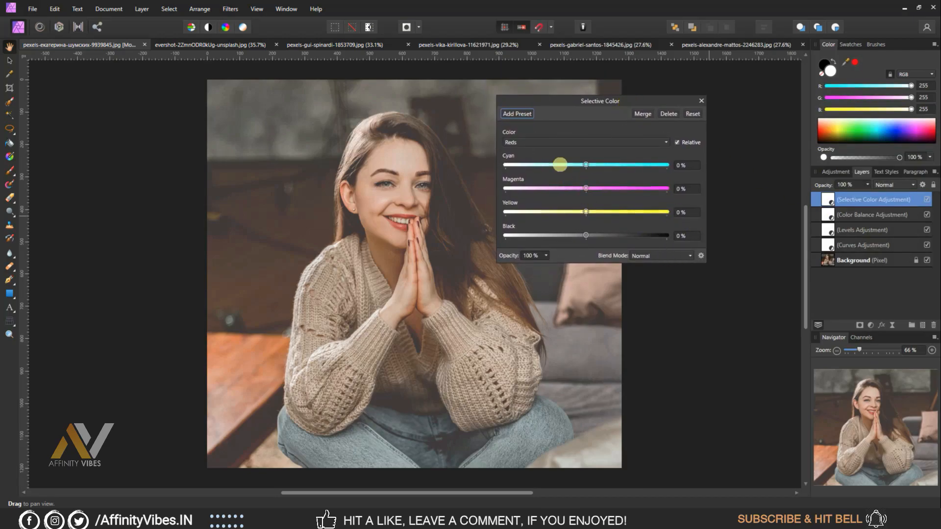
{"action": "left_click", "coordinate": [552, 142]}
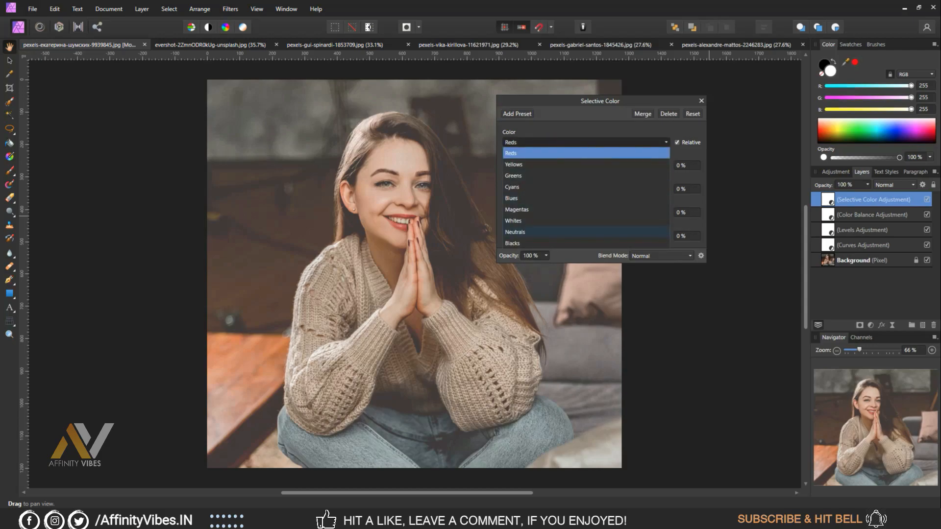
{"action": "left_click", "coordinate": [539, 232]}
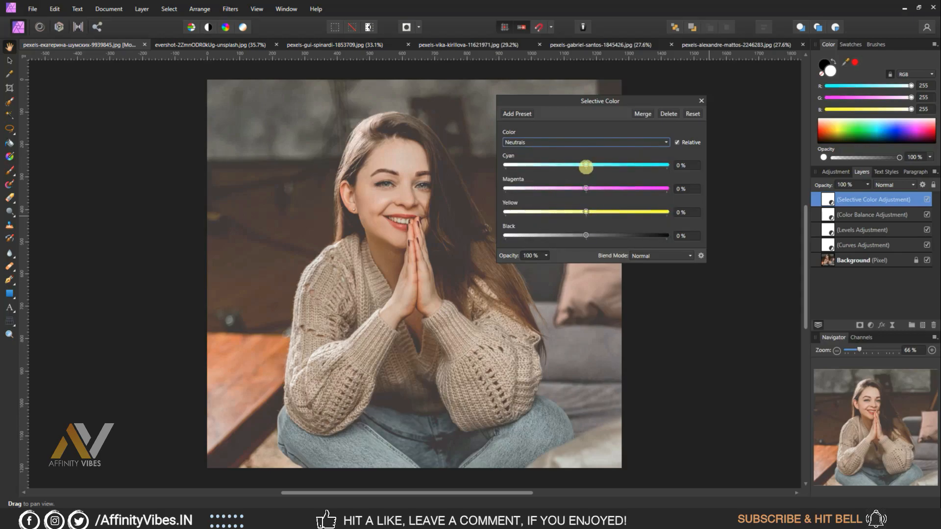
{"action": "left_click_drag", "start_coordinate": [586, 167], "coordinate": [577, 167]}
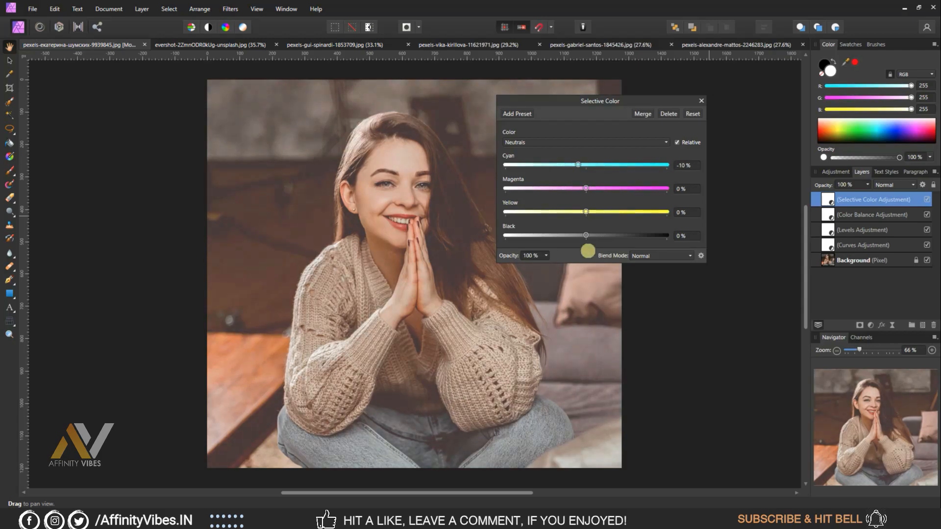
{"action": "left_click_drag", "start_coordinate": [586, 237], "coordinate": [595, 235]}
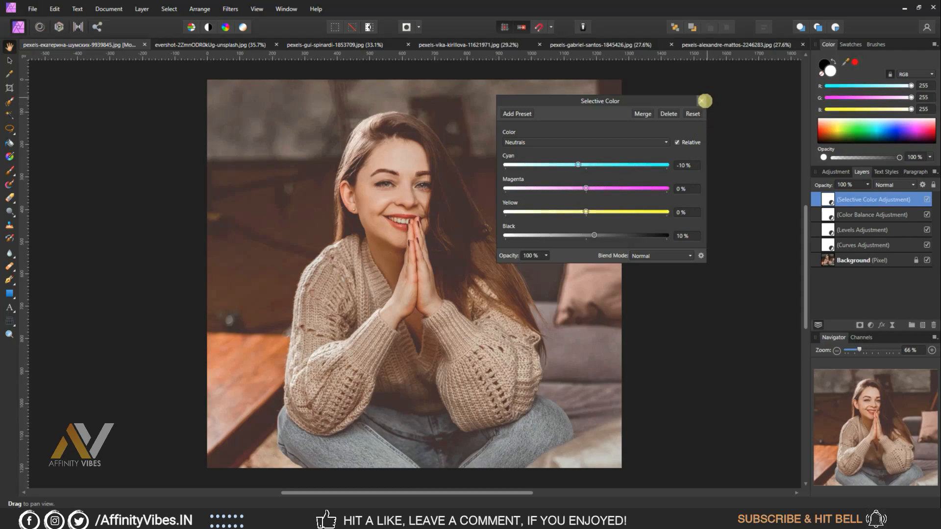
{"action": "left_click", "coordinate": [704, 101]}
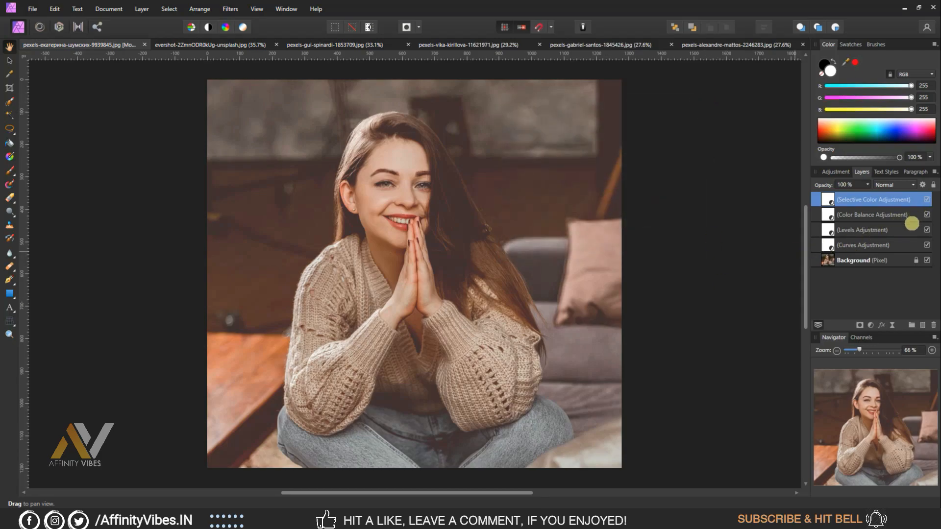
Step: Select all four adjustments and export the grade as a .cube LUT titled "Classic Washout Effect" in the Affinity Vibes (LUTS) folder
{"action": "left_click", "coordinate": [882, 245]}
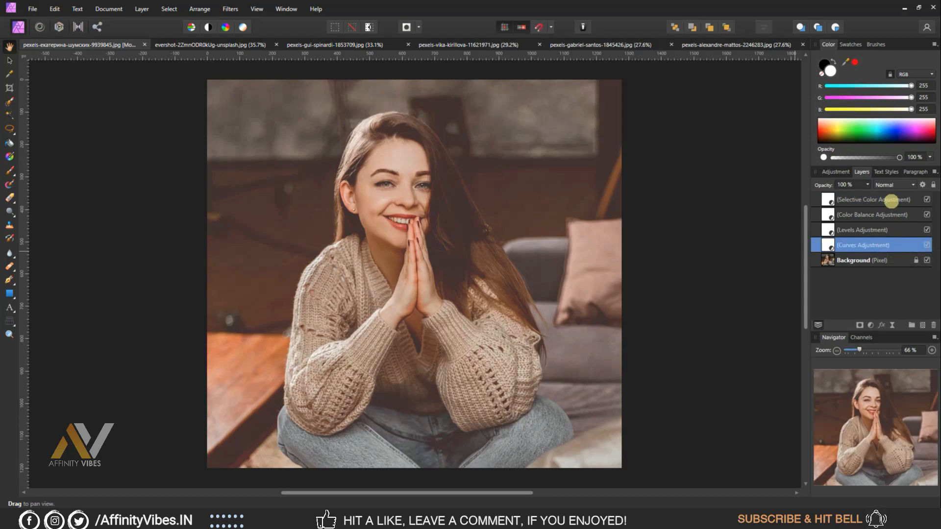
{"action": "left_click", "coordinate": [886, 200], "text": "shift"}
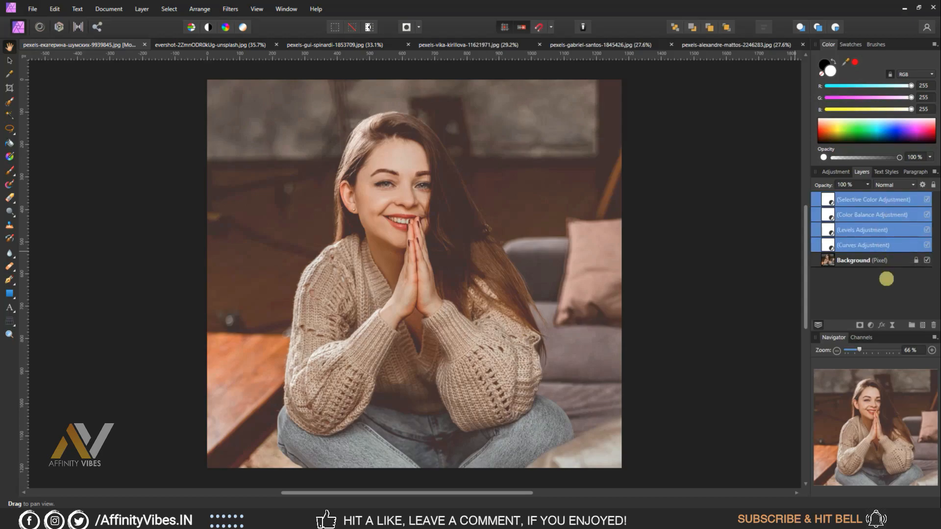
{"action": "key", "text": "ctrl+g"}
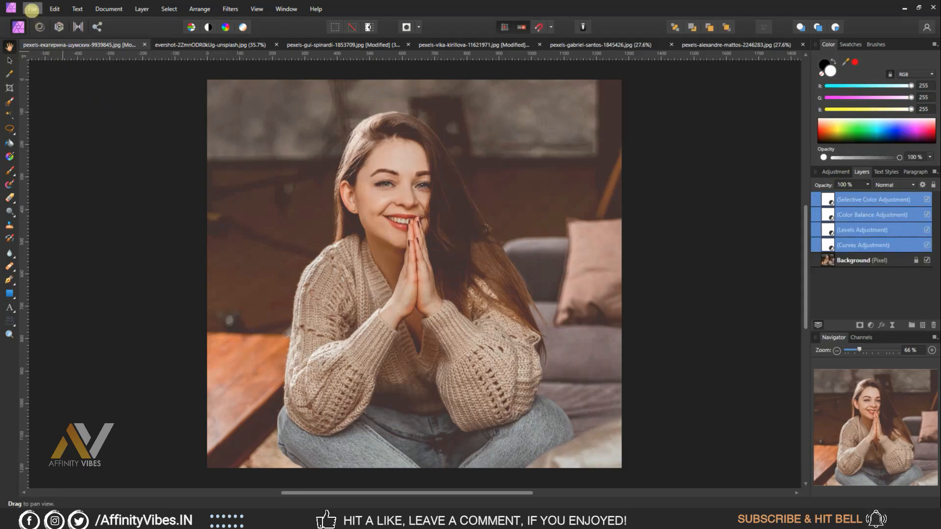
{"action": "left_click", "coordinate": [32, 9]}
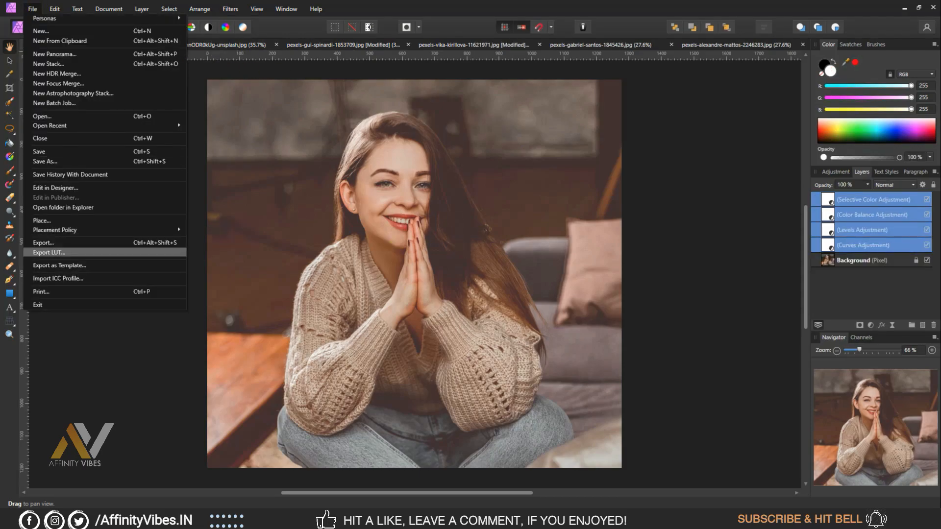
{"action": "left_click", "coordinate": [71, 253]}
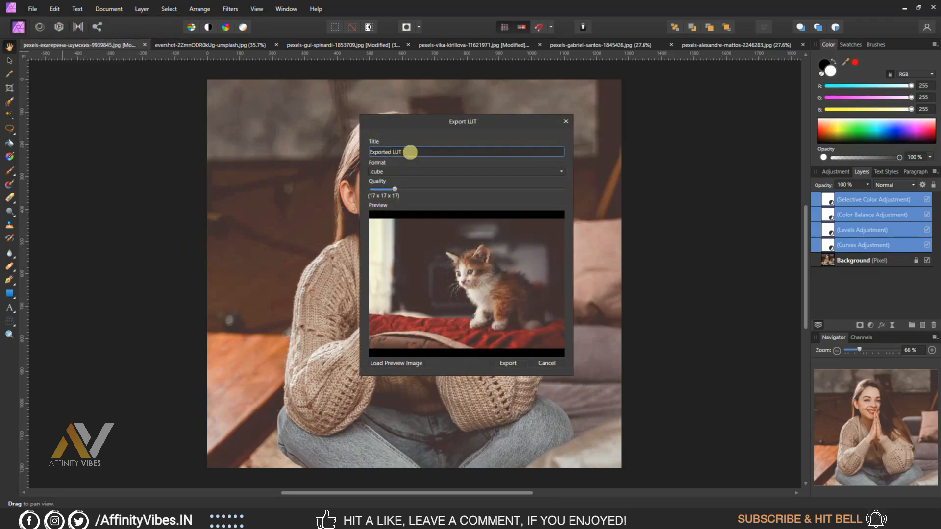
{"action": "left_click", "coordinate": [412, 152]}
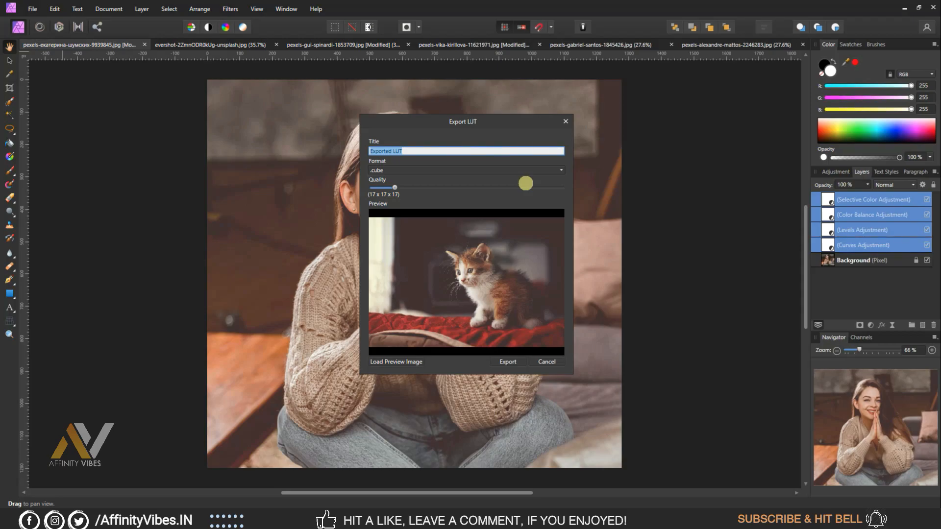
{"action": "type", "text": "Classic Washout Effect"}
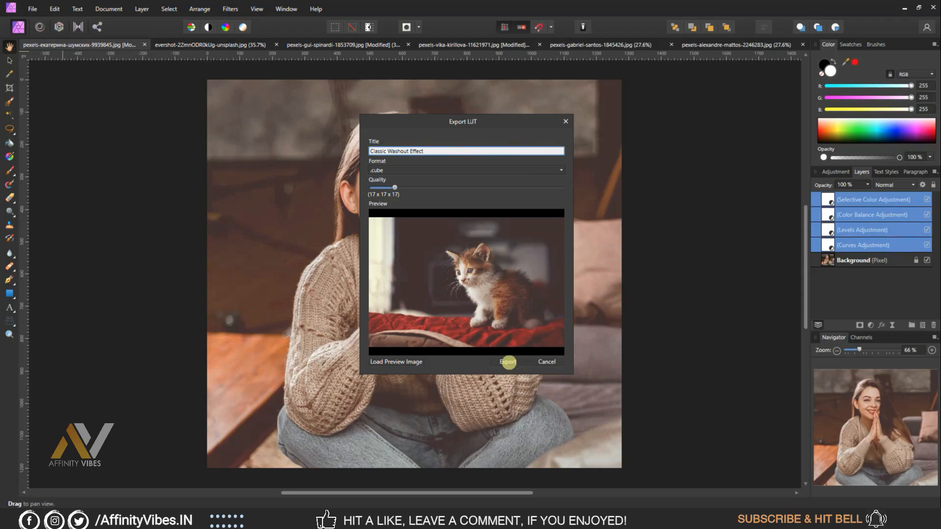
{"action": "left_click", "coordinate": [509, 362]}
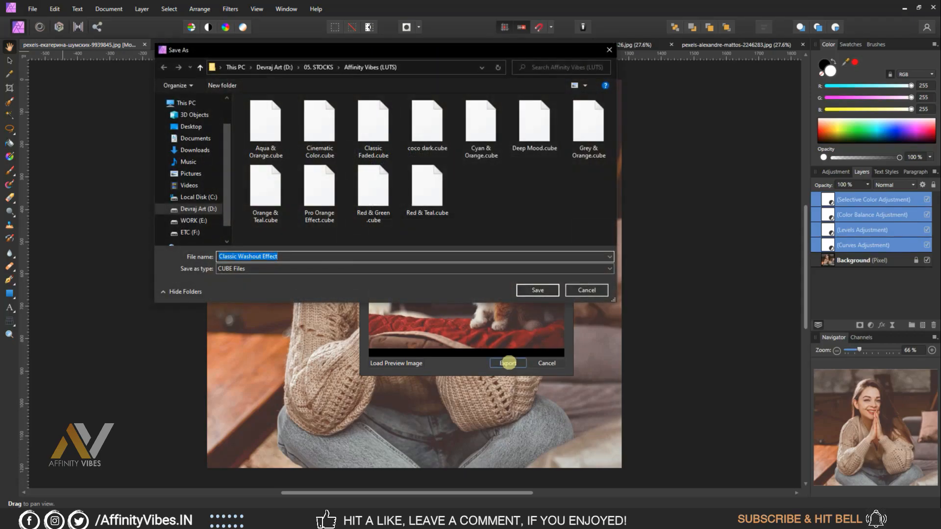
{"action": "left_click", "coordinate": [543, 291]}
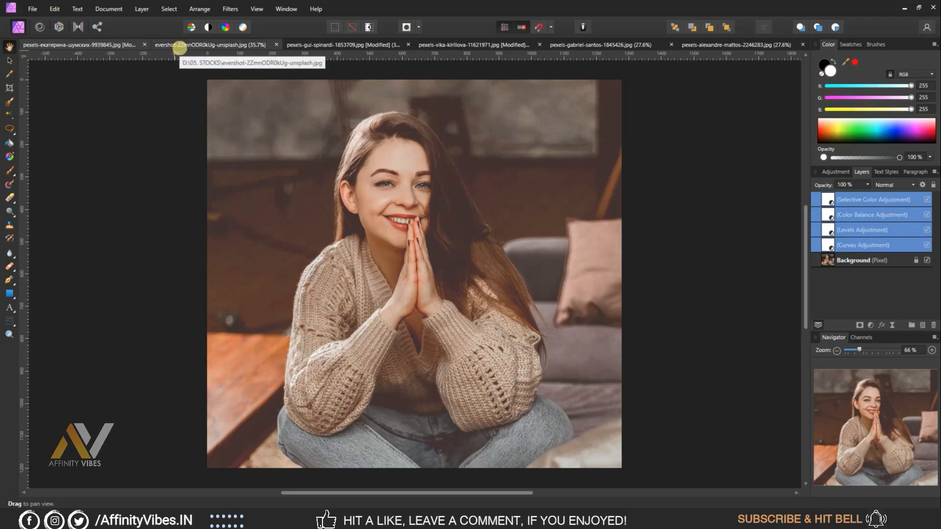
Step: Switch to the portrait of the blonde woman in a black blazer and import Classic Washout Effect.cube into the Default LUT category
{"action": "left_click", "coordinate": [179, 47]}
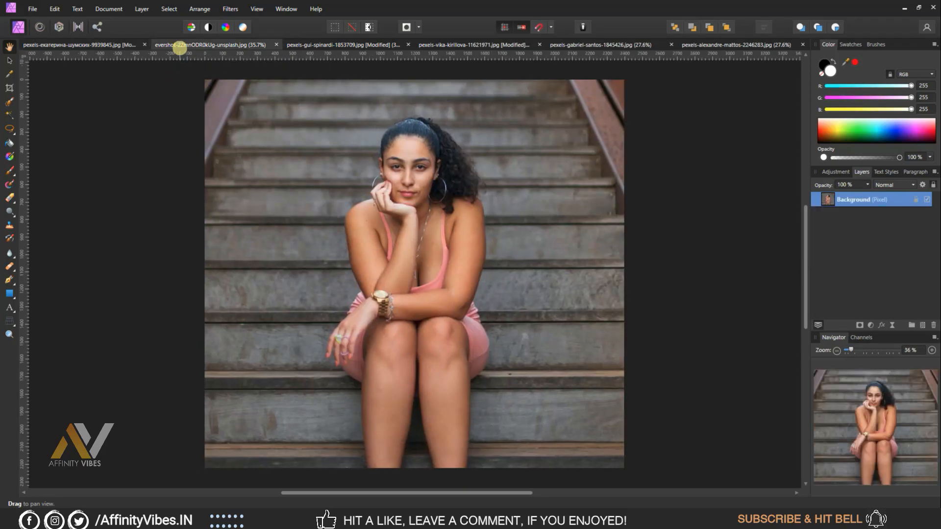
{"action": "left_click", "coordinate": [117, 46]}
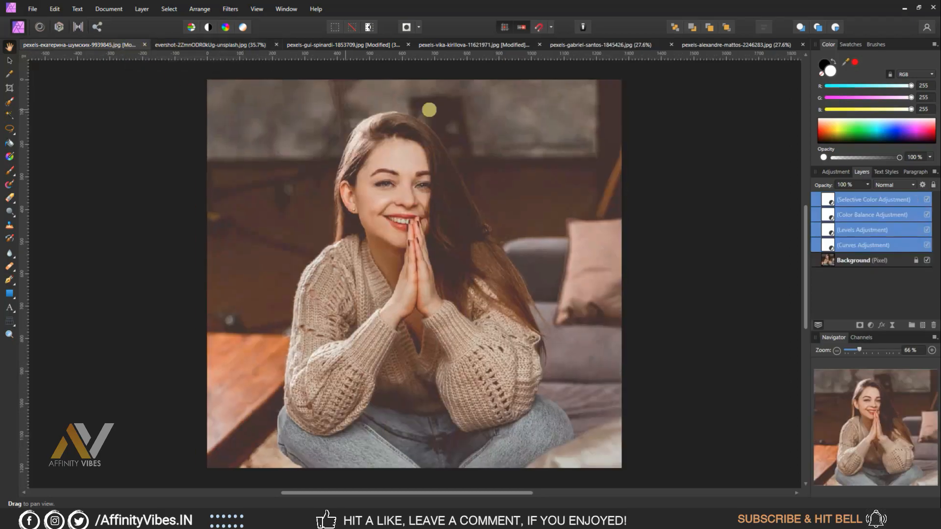
{"action": "left_click", "coordinate": [474, 43]}
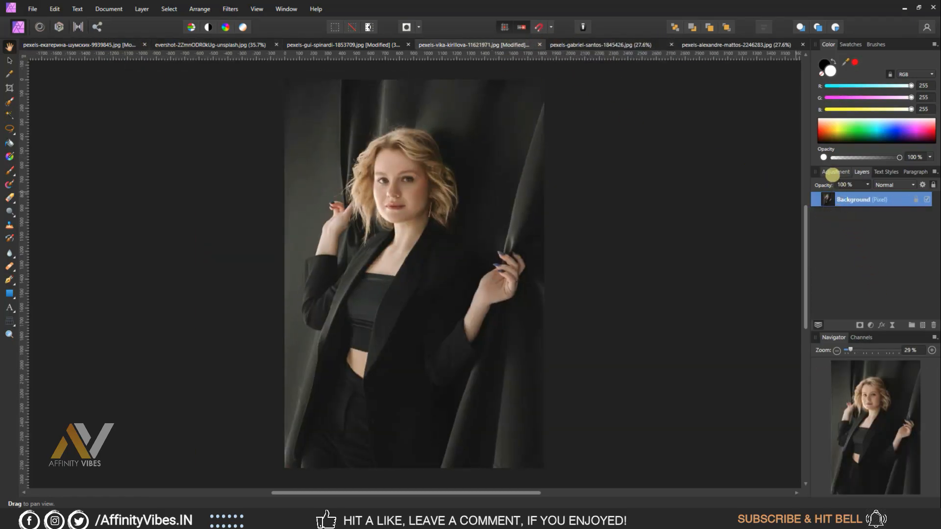
{"action": "left_click", "coordinate": [832, 173]}
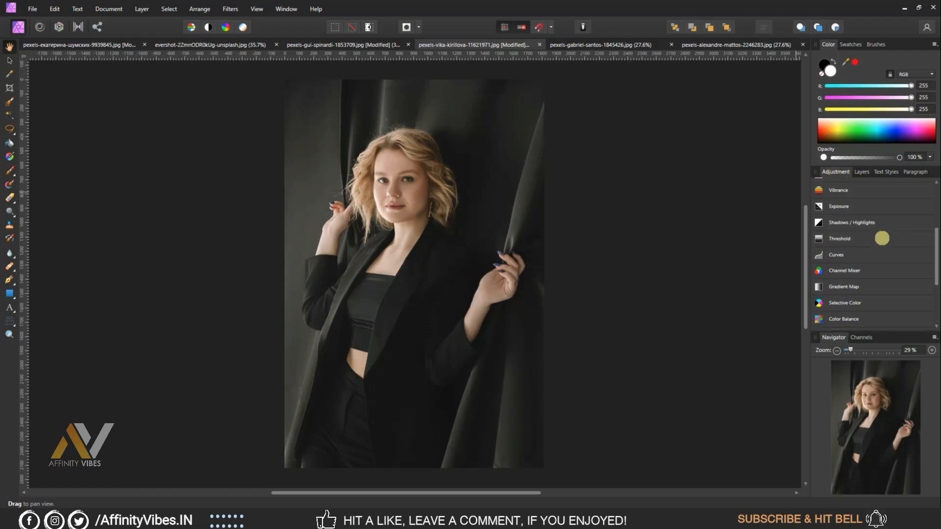
{"action": "left_click", "coordinate": [856, 273]}
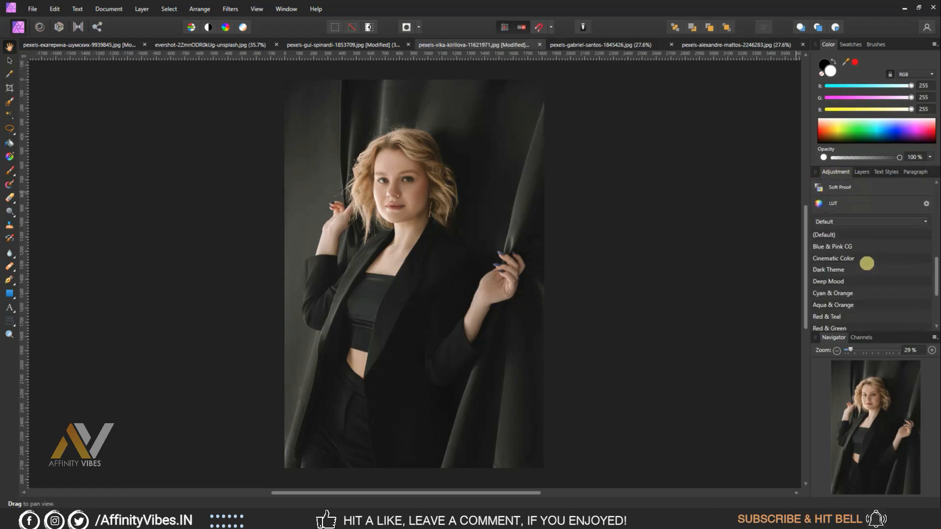
{"action": "left_click", "coordinate": [927, 203]}
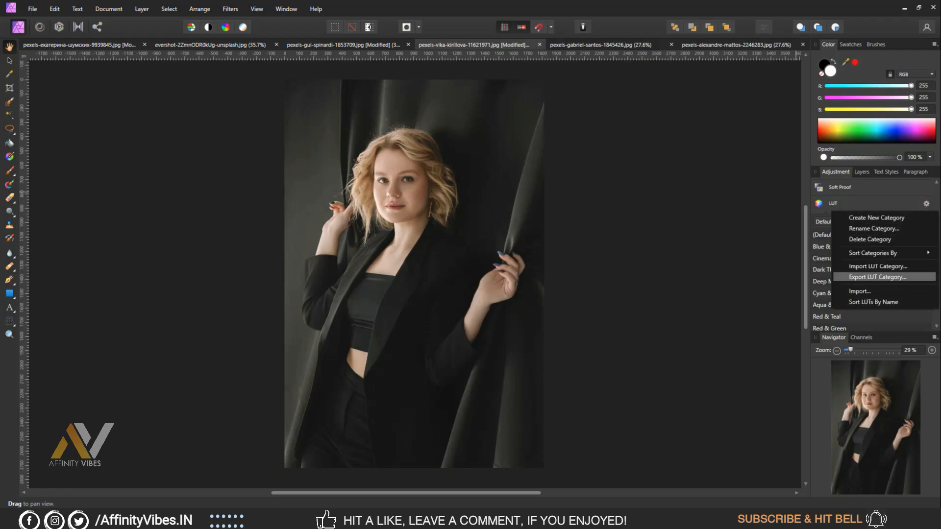
{"action": "left_click", "coordinate": [853, 290]}
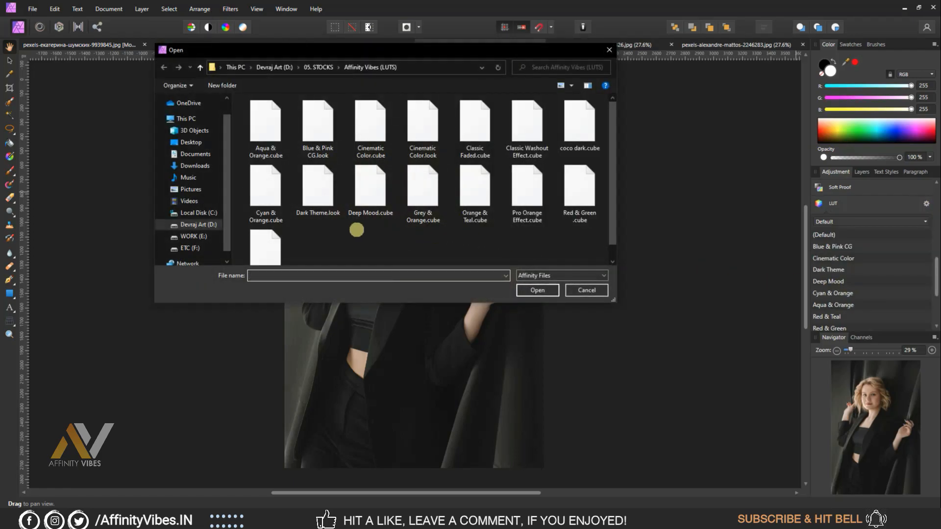
{"action": "left_click", "coordinate": [529, 123]}
{"action": "left_click", "coordinate": [538, 291]}
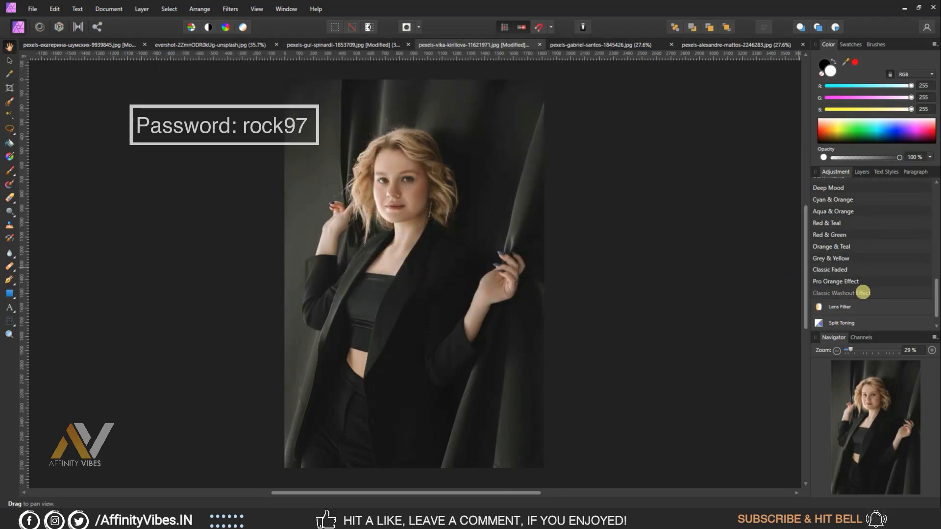
Step: Apply the Classic Washout Effect LUT to the black blazer portrait and show its adjustment layer
{"action": "left_click", "coordinate": [863, 293]}
{"action": "left_click", "coordinate": [703, 189]}
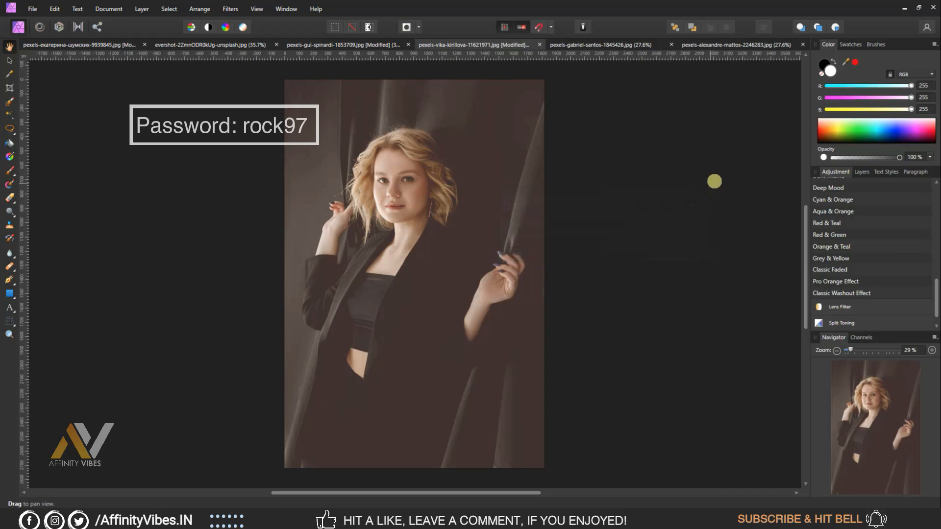
{"action": "left_click", "coordinate": [861, 172]}
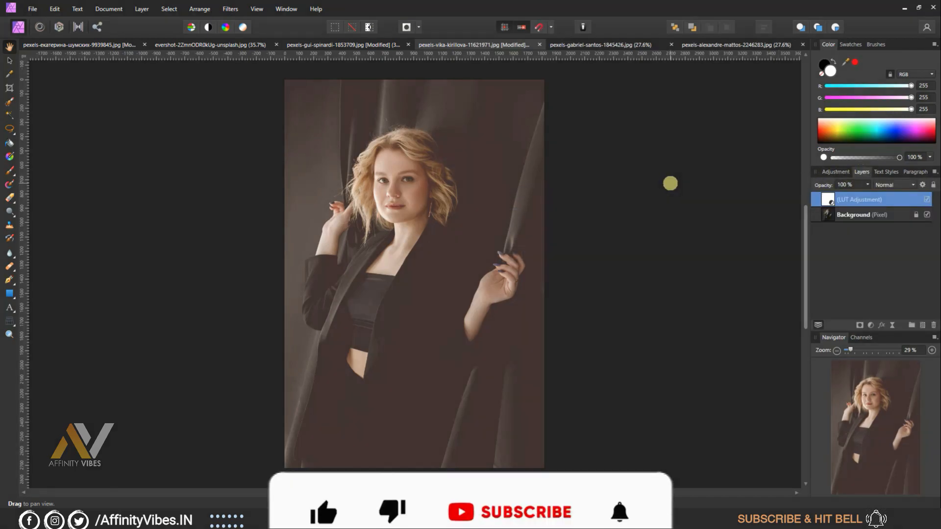
{"action": "key", "text": "ctrl+plus"}
{"action": "scroll", "coordinate": [672, 183], "scroll_direction": "up", "scroll_amount": 1}
Step: Paste the LUT adjustment onto the four other ungraded portraits: stairs, glasses, yellow top and pink flower
{"action": "left_click", "coordinate": [221, 45]}
{"action": "key", "text": "ctrl+v"}
{"action": "left_click", "coordinate": [307, 44]}
{"action": "key", "text": "ctrl+v"}
{"action": "left_click", "coordinate": [557, 43]}
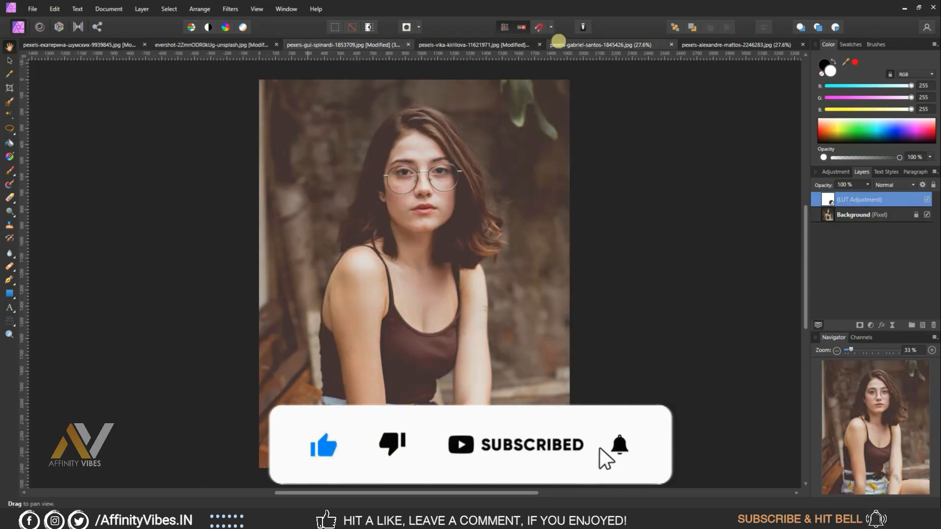
{"action": "key", "text": "ctrl+v"}
{"action": "left_click", "coordinate": [732, 43]}
{"action": "key", "text": "ctrl+v"}
Step: Examine the LUT grade up close at 50% zoom on each of the five other portraits
{"action": "key", "text": "ctrl+plus"}
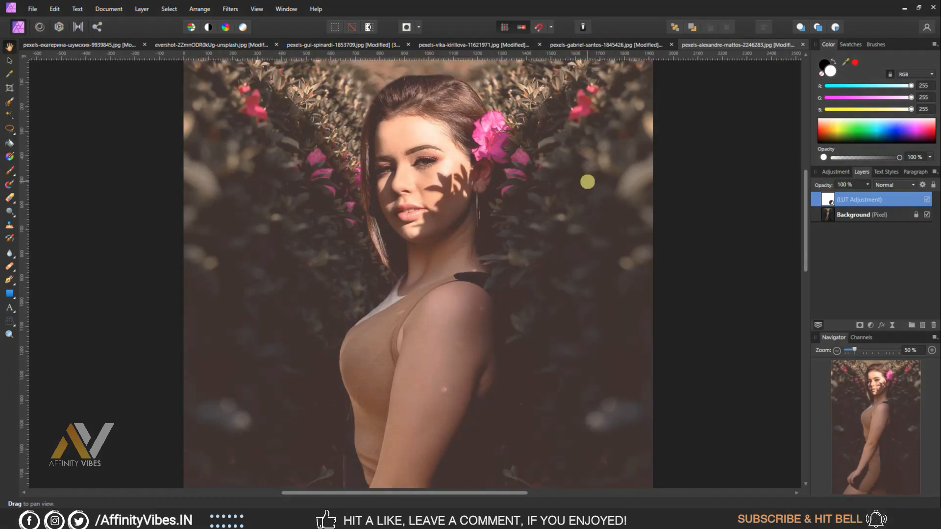
{"action": "left_click", "coordinate": [601, 43]}
{"action": "key", "text": "ctrl+plus"}
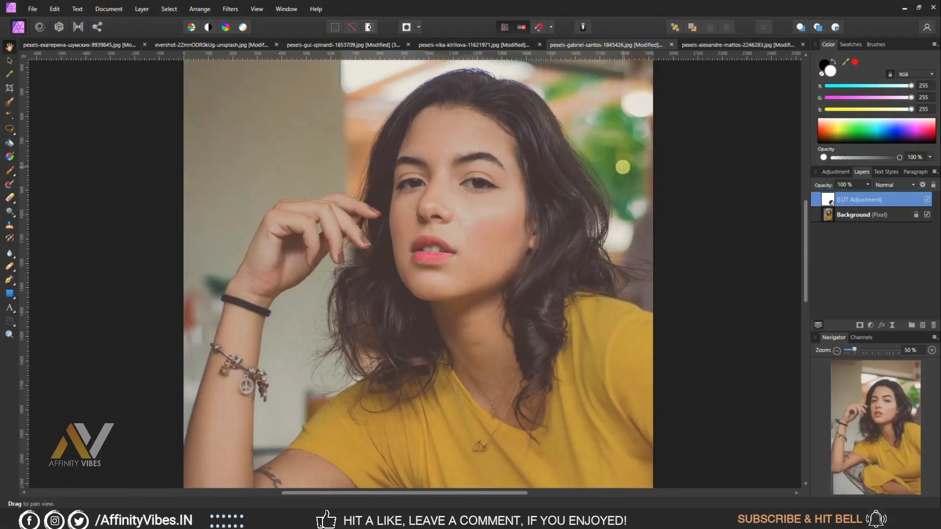
{"action": "left_click", "coordinate": [476, 44]}
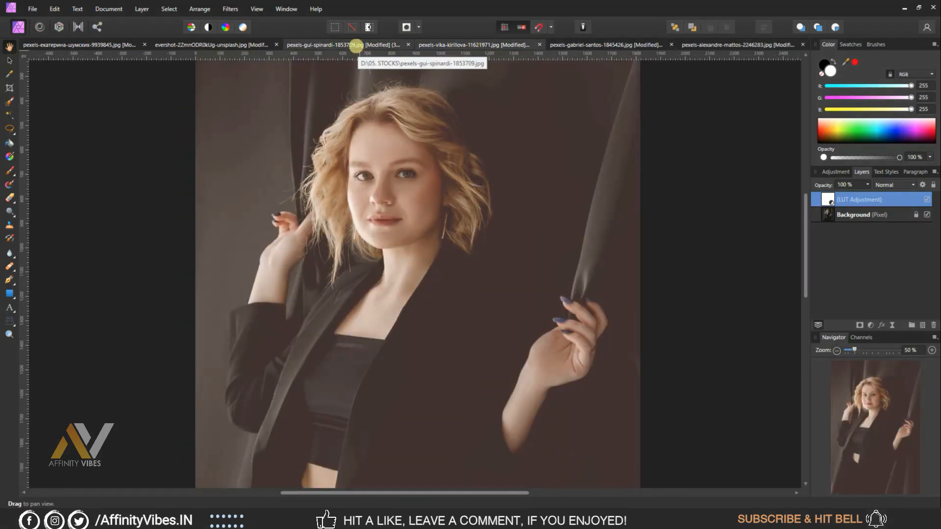
{"action": "left_click", "coordinate": [356, 45]}
{"action": "key", "text": "ctrl+plus"}
{"action": "scroll", "coordinate": [571, 142], "scroll_direction": "up", "scroll_amount": 3}
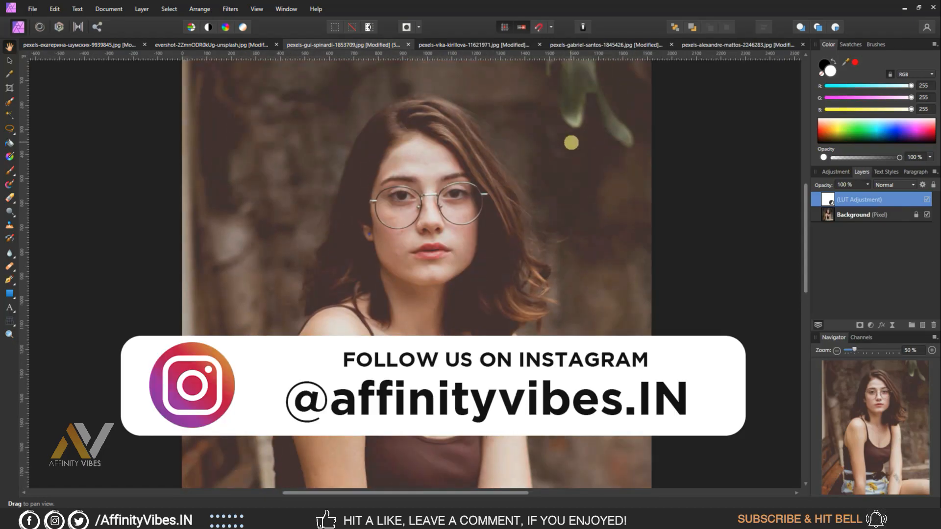
{"action": "left_click", "coordinate": [237, 44]}
{"action": "key", "text": "ctrl+plus"}
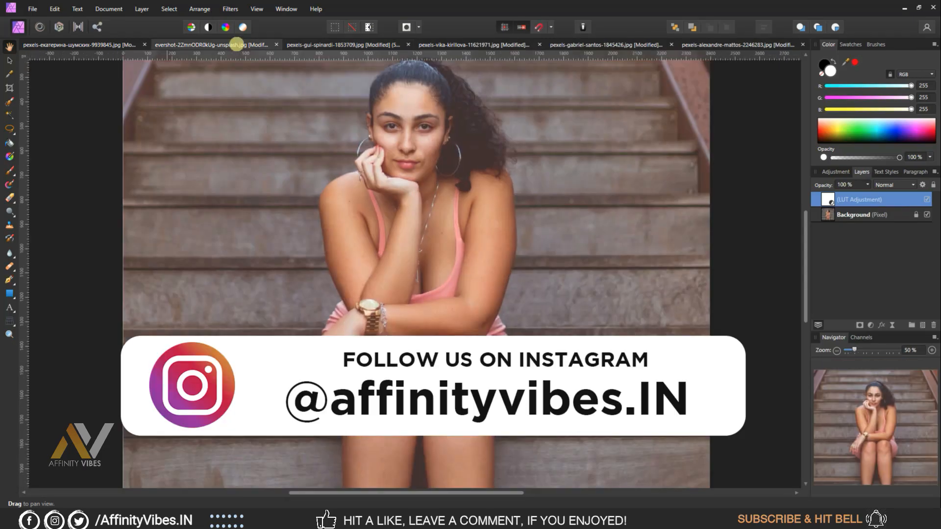